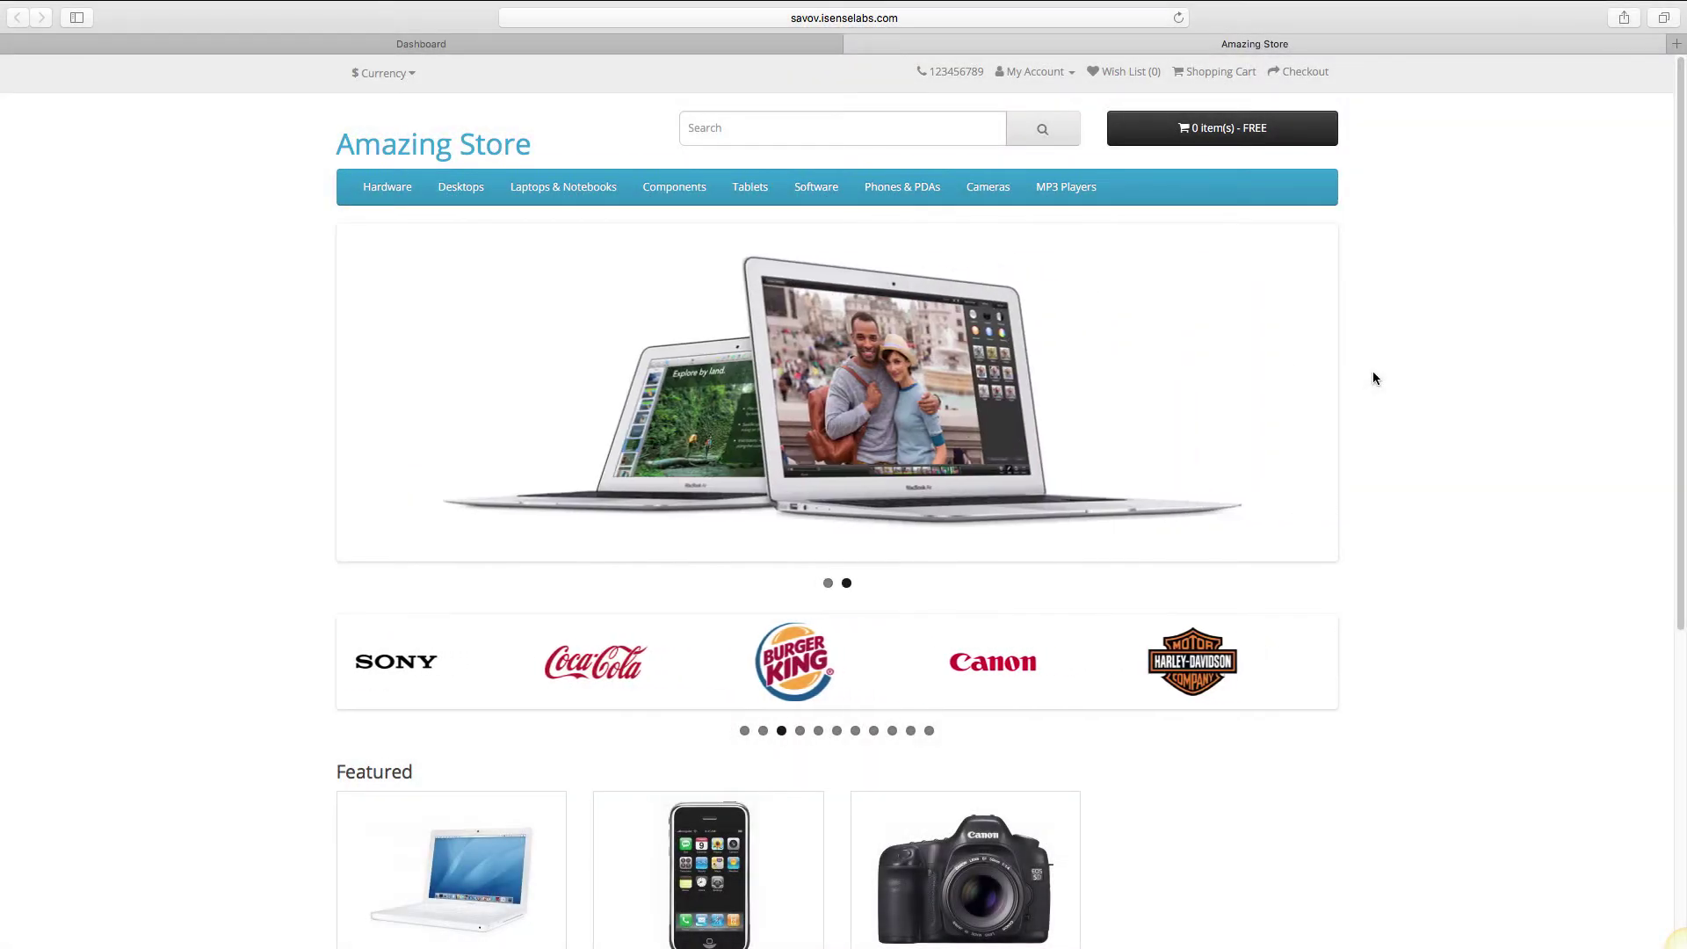
Add the iPhone to the cart and start checkout as a guest.
{"action": "scroll", "coordinate": [1375, 378], "scroll_direction": "down", "scroll_amount": 3}
{"action": "scroll", "coordinate": [1375, 377], "scroll_direction": "down", "scroll_amount": 4}
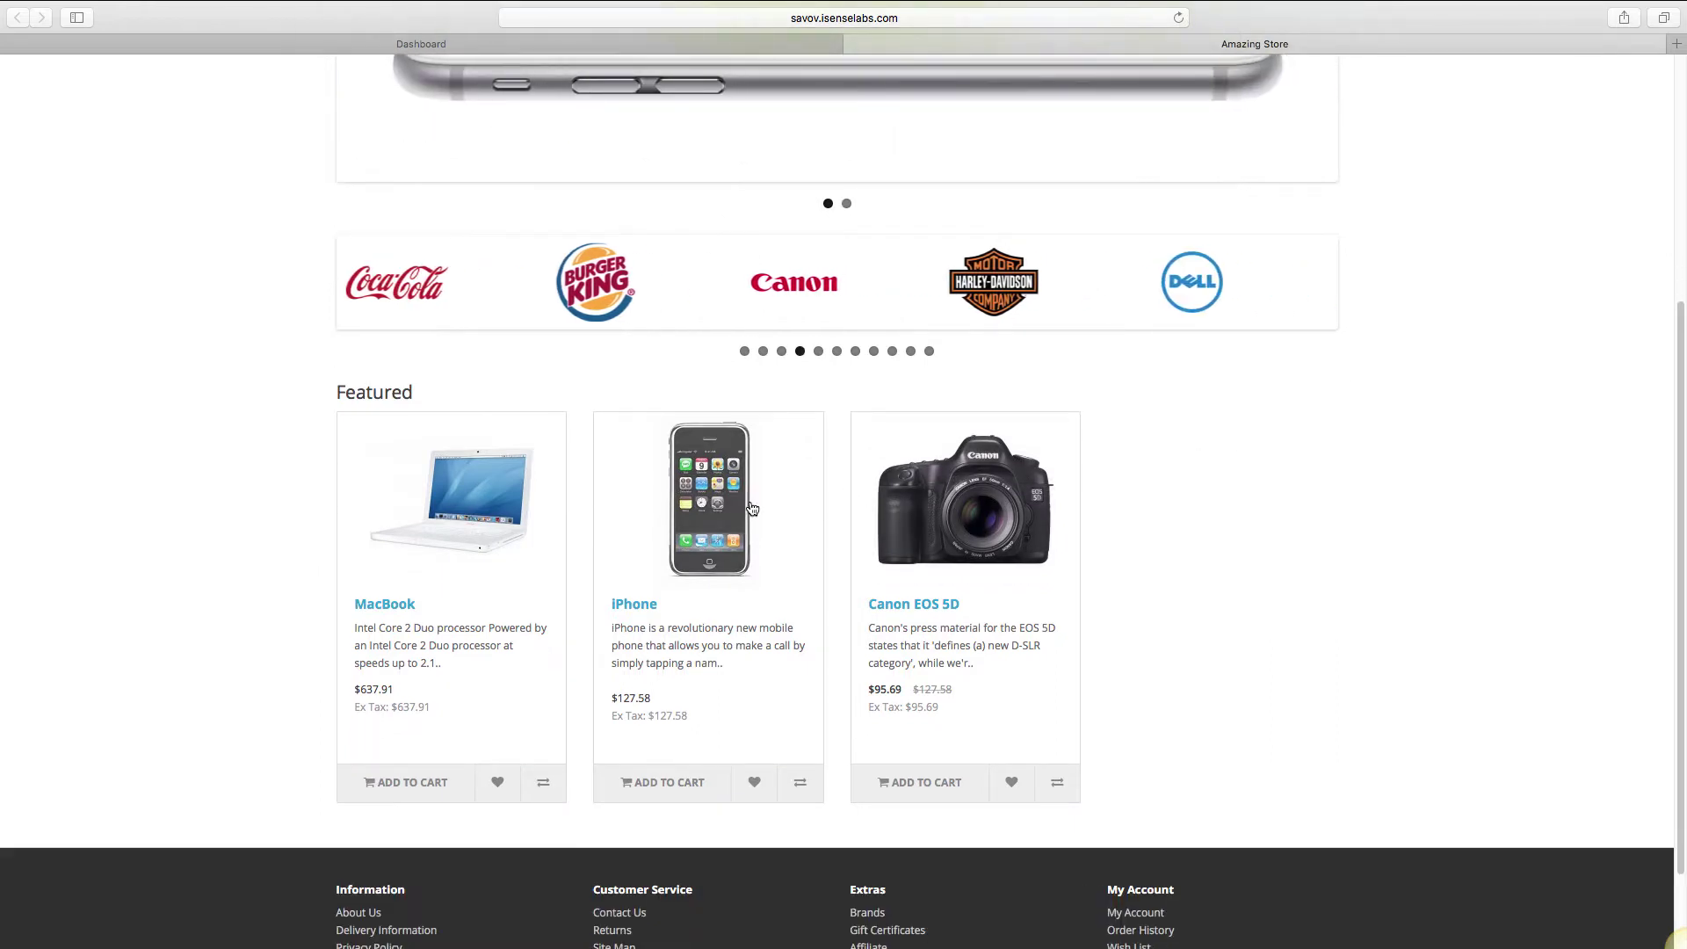
{"action": "left_click", "coordinate": [752, 508]}
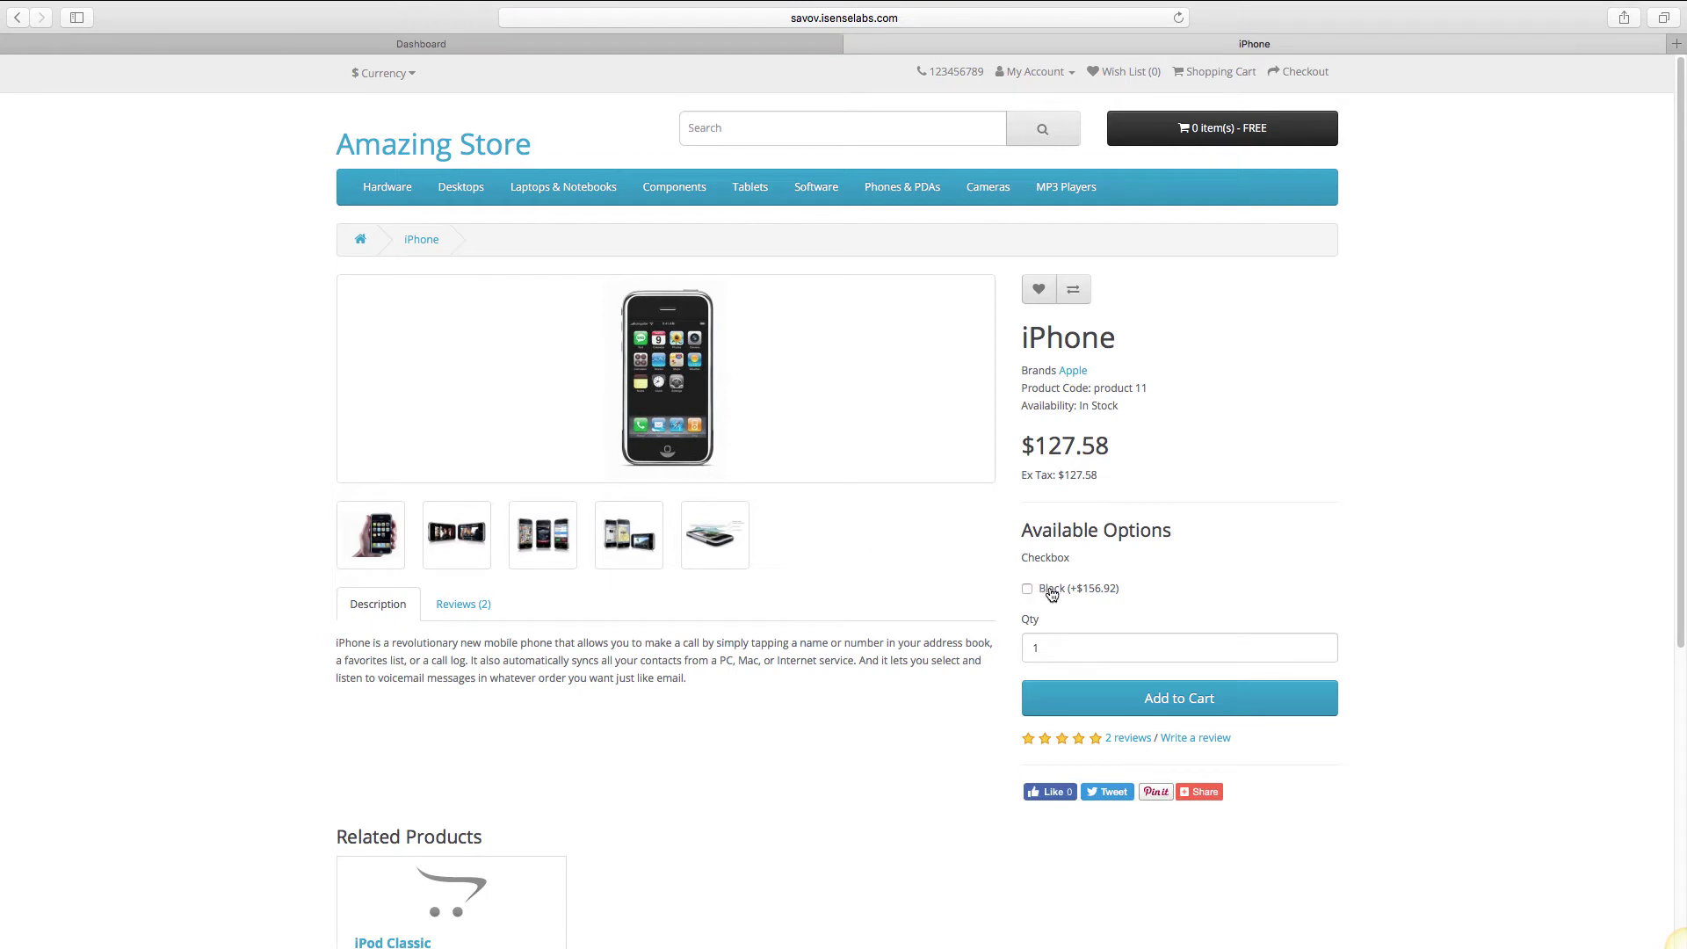
{"action": "left_click", "coordinate": [1135, 701]}
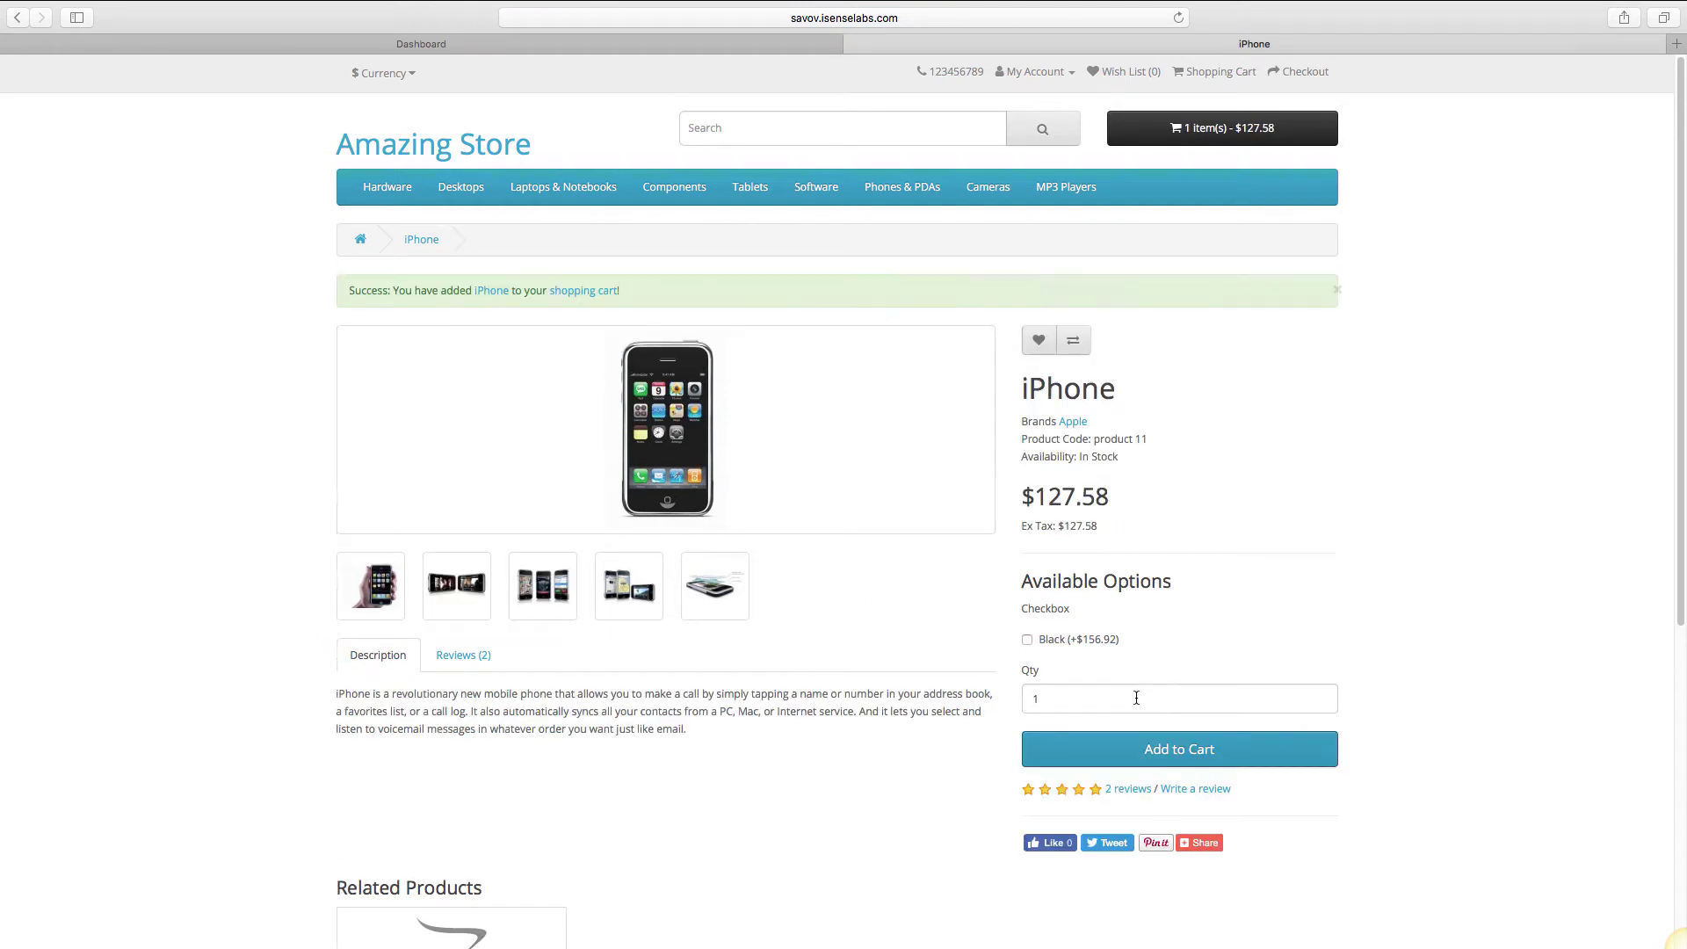
{"action": "left_click", "coordinate": [1269, 141]}
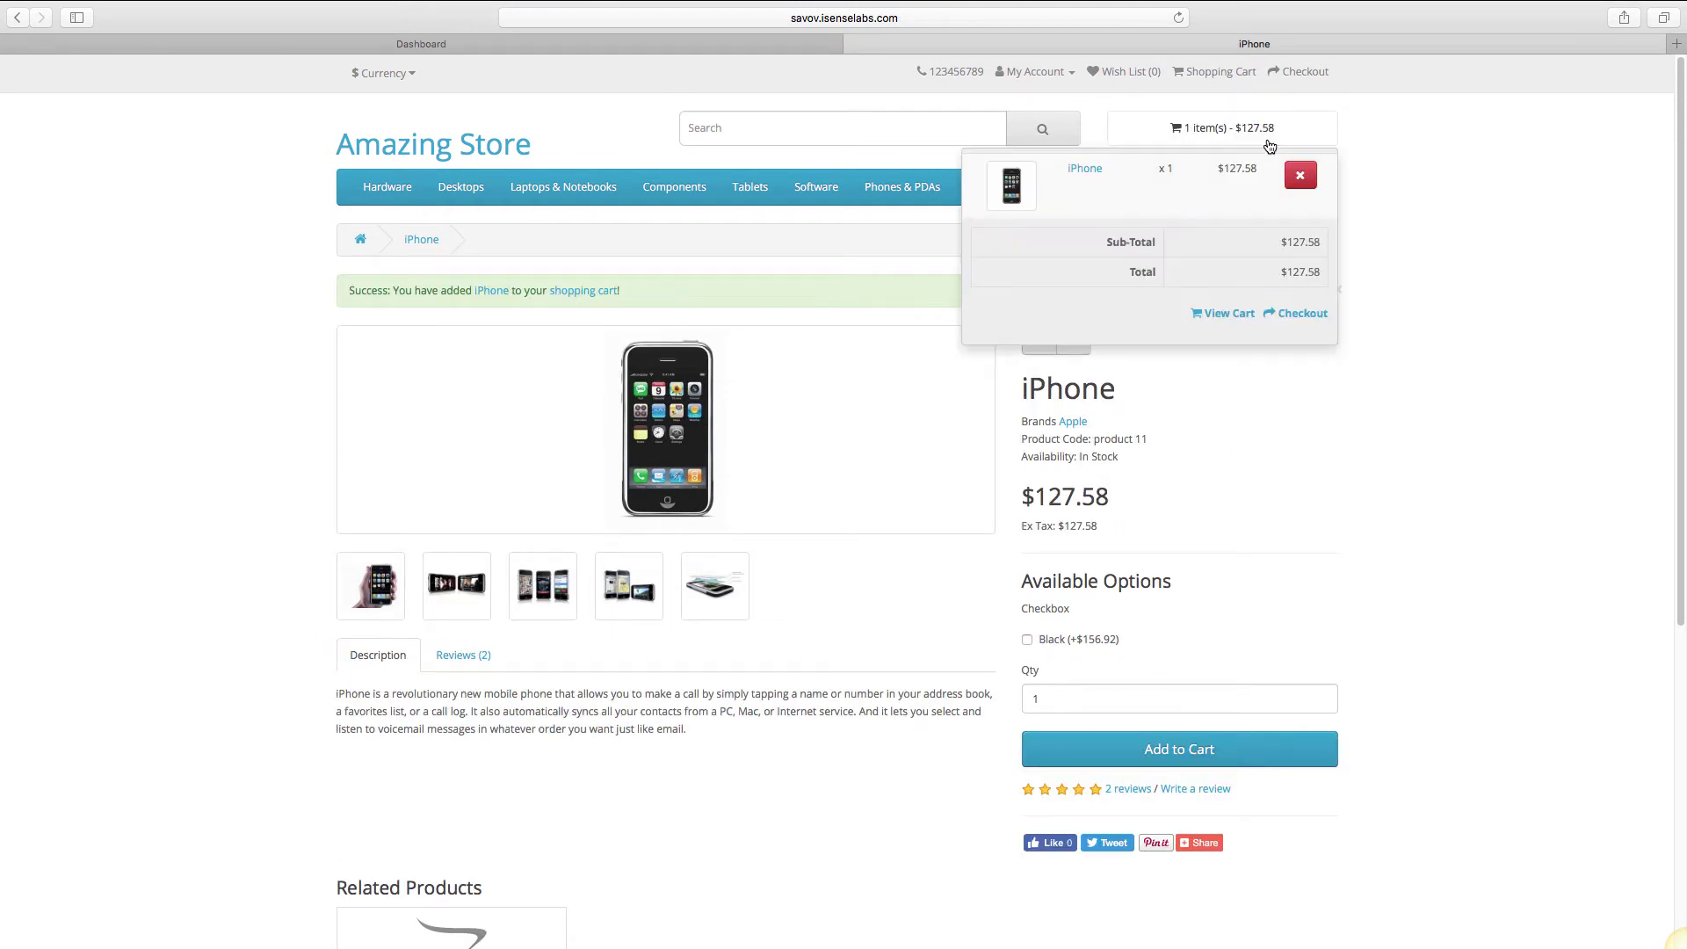
{"action": "left_click", "coordinate": [1311, 326]}
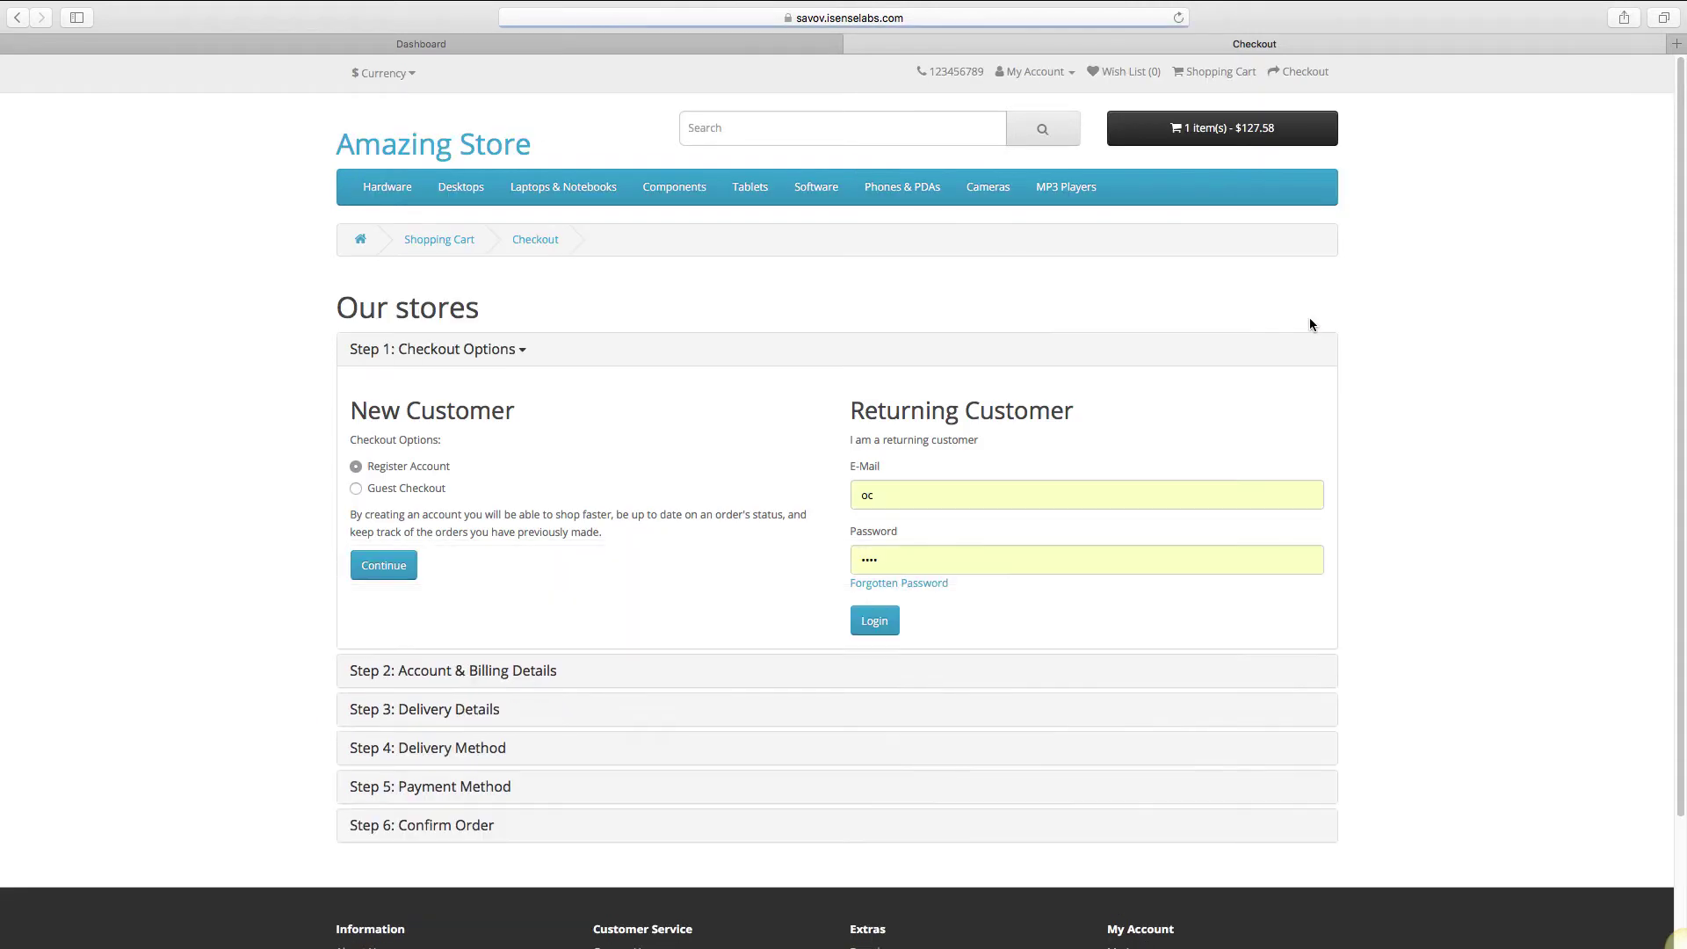
{"action": "left_click", "coordinate": [356, 489]}
Enter the customer's first and last name, e-mail and telephone in Billing Details.
{"action": "left_click", "coordinate": [383, 565]}
{"action": "key", "text": "Tab"}
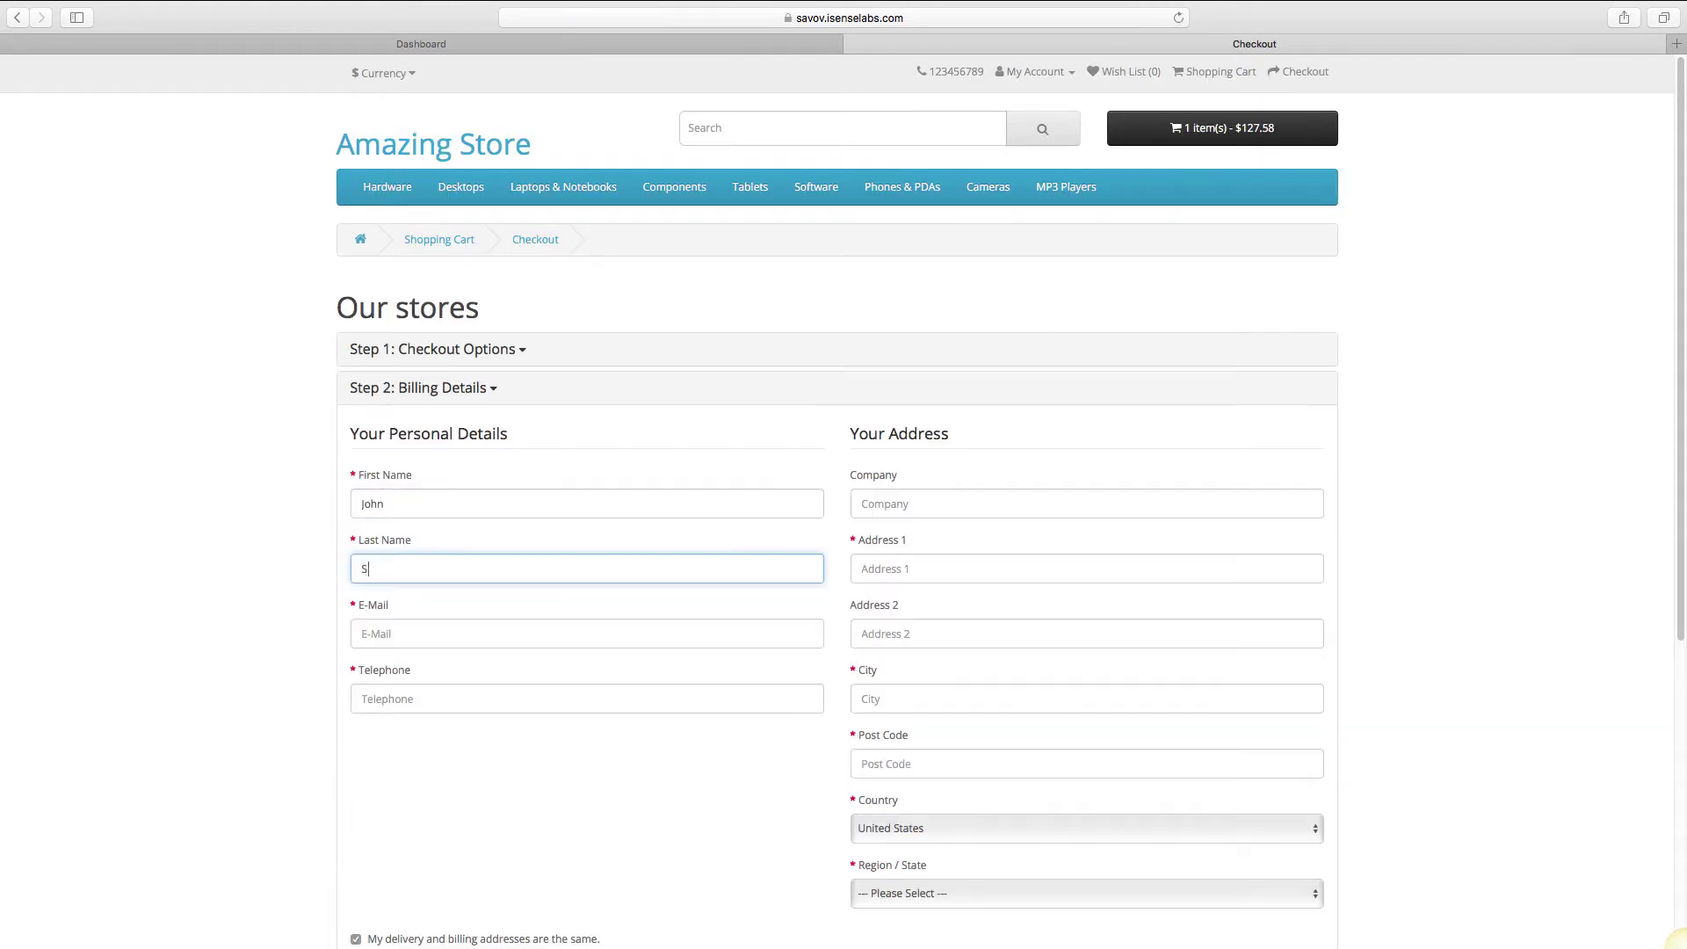
{"action": "key", "text": "Tab"}
{"action": "type", "text": "john@example.com"}
{"action": "key", "text": "Tab"}
{"action": "type", "text": "123123123"}
Enter the customer's street address, city, post code and region, then confirm billing and delivery details.
{"action": "left_click", "coordinate": [949, 569]}
{"action": "type", "text": "1st Street"}
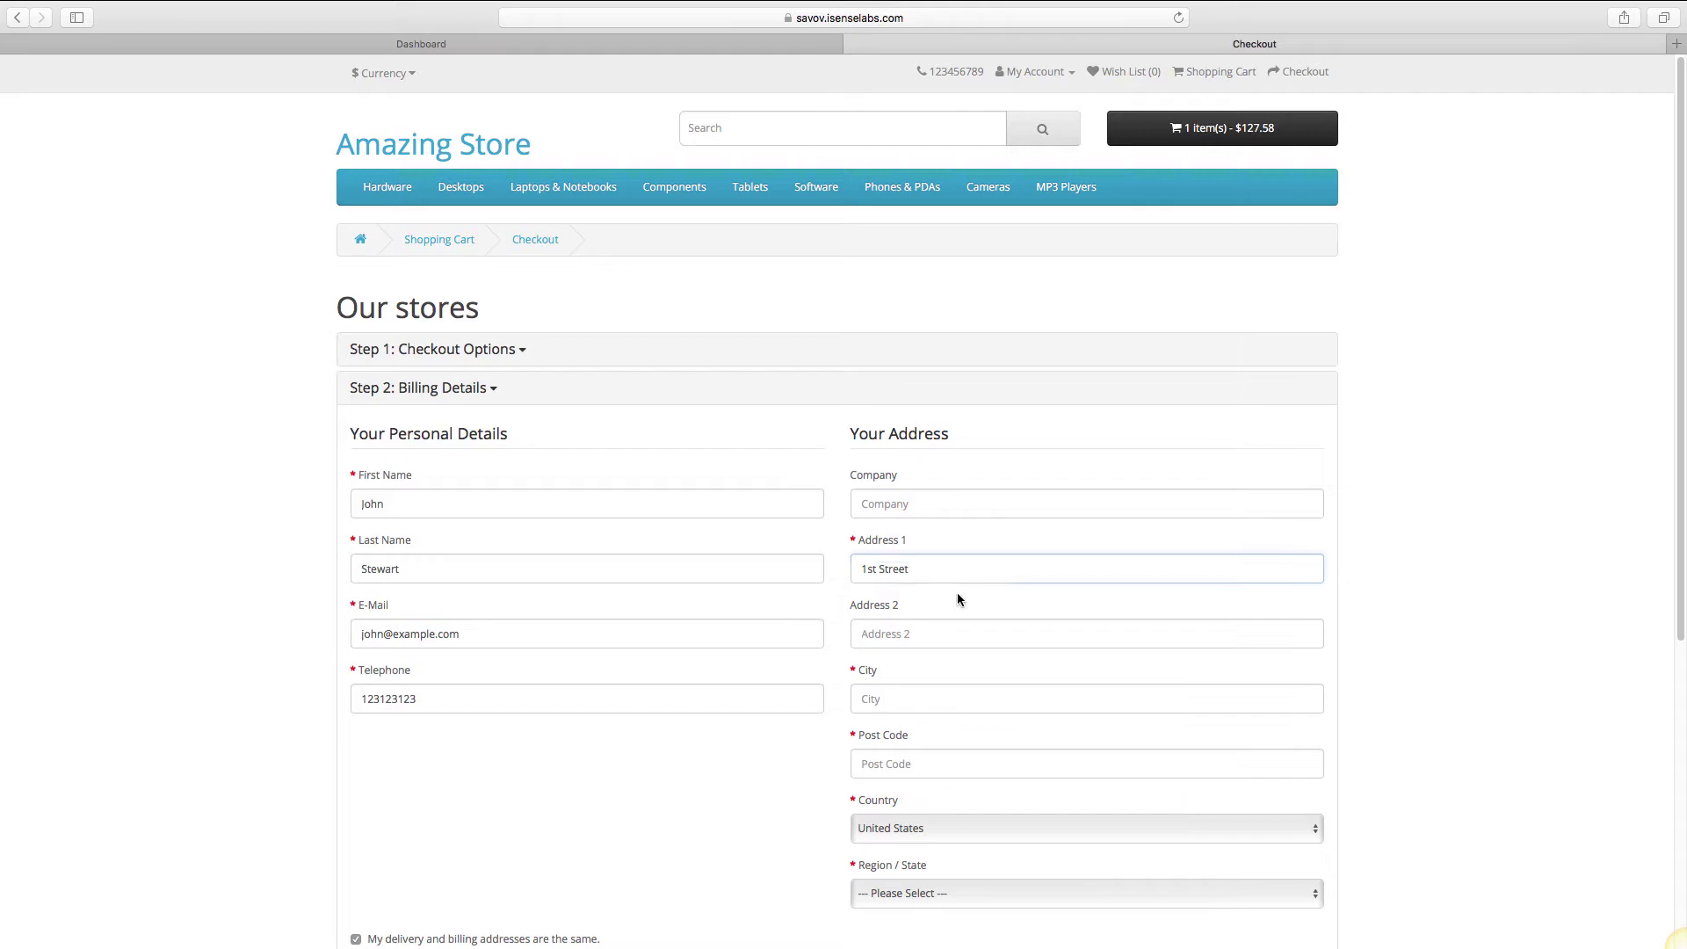
{"action": "scroll", "coordinate": [960, 595], "scroll_direction": "down", "scroll_amount": 1}
{"action": "left_click", "coordinate": [949, 606]}
{"action": "type", "text": "Brooklyn, New York"}
{"action": "left_click", "coordinate": [972, 672]}
{"action": "type", "text": "1000"}
{"action": "key", "text": "Tab"}
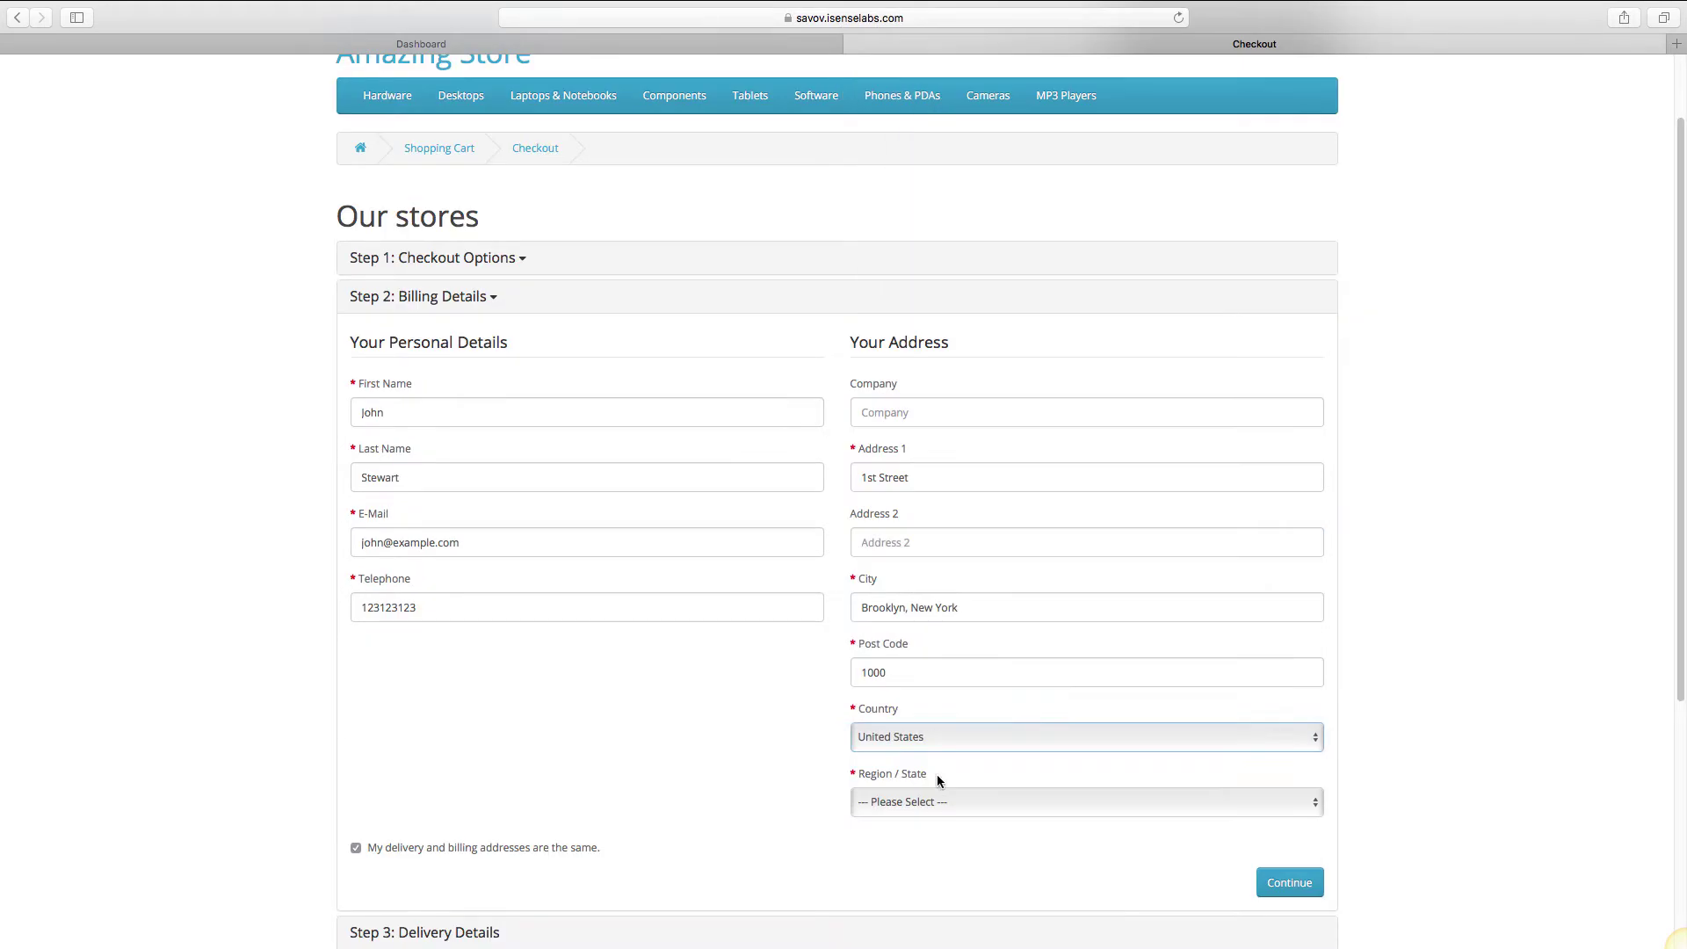
{"action": "left_click", "coordinate": [938, 801]}
{"action": "left_click", "coordinate": [942, 919]}
{"action": "left_click", "coordinate": [1294, 886]}
{"action": "left_click", "coordinate": [1289, 669]}
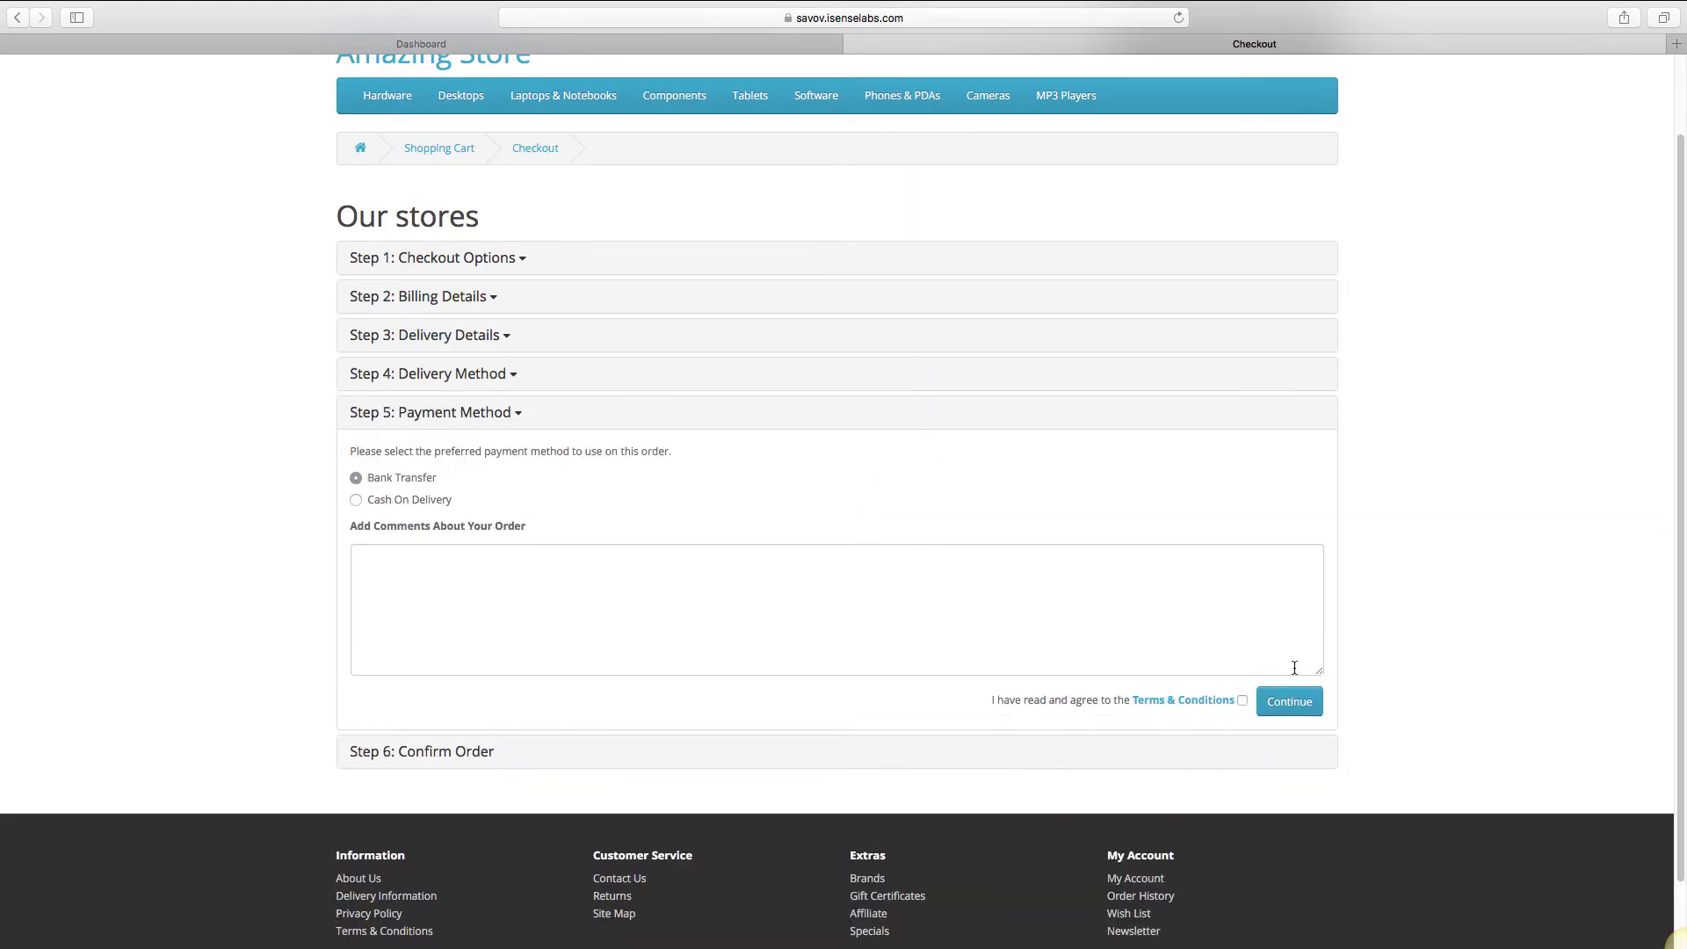
Place the order with Cash On Delivery, accepting the terms, then open Sales > Orders in admin.
{"action": "left_click", "coordinate": [452, 508]}
{"action": "left_click", "coordinate": [1231, 701]}
{"action": "left_click", "coordinate": [1288, 700]}
{"action": "left_click", "coordinate": [1288, 675]}
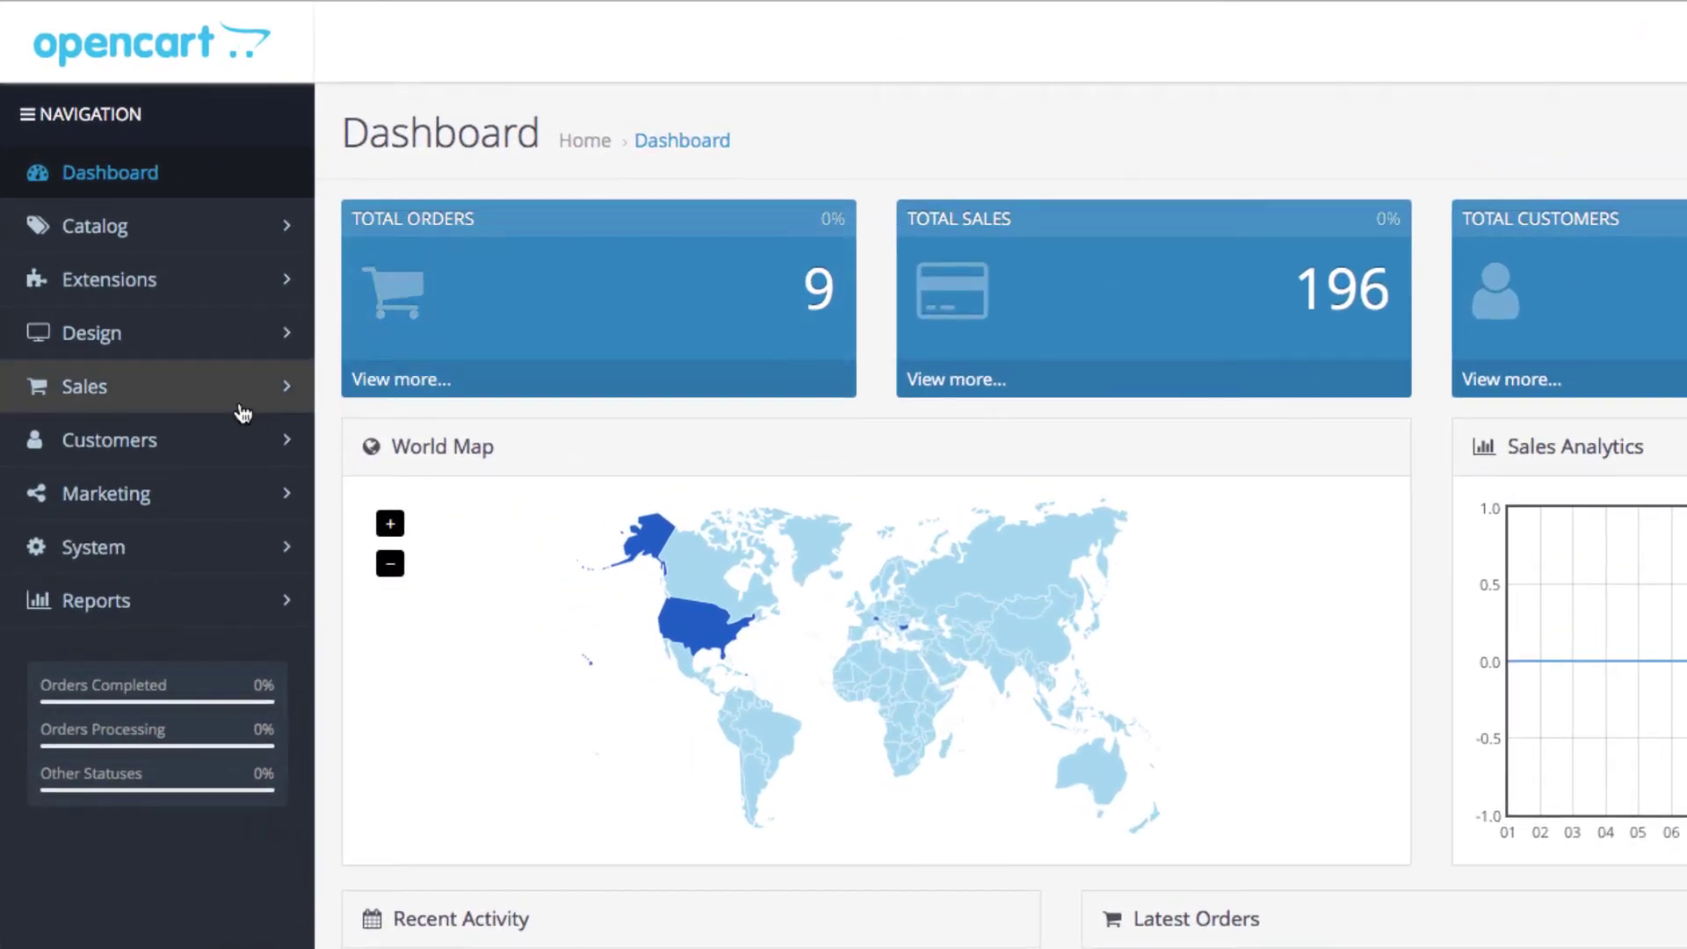
{"action": "left_click", "coordinate": [238, 406]}
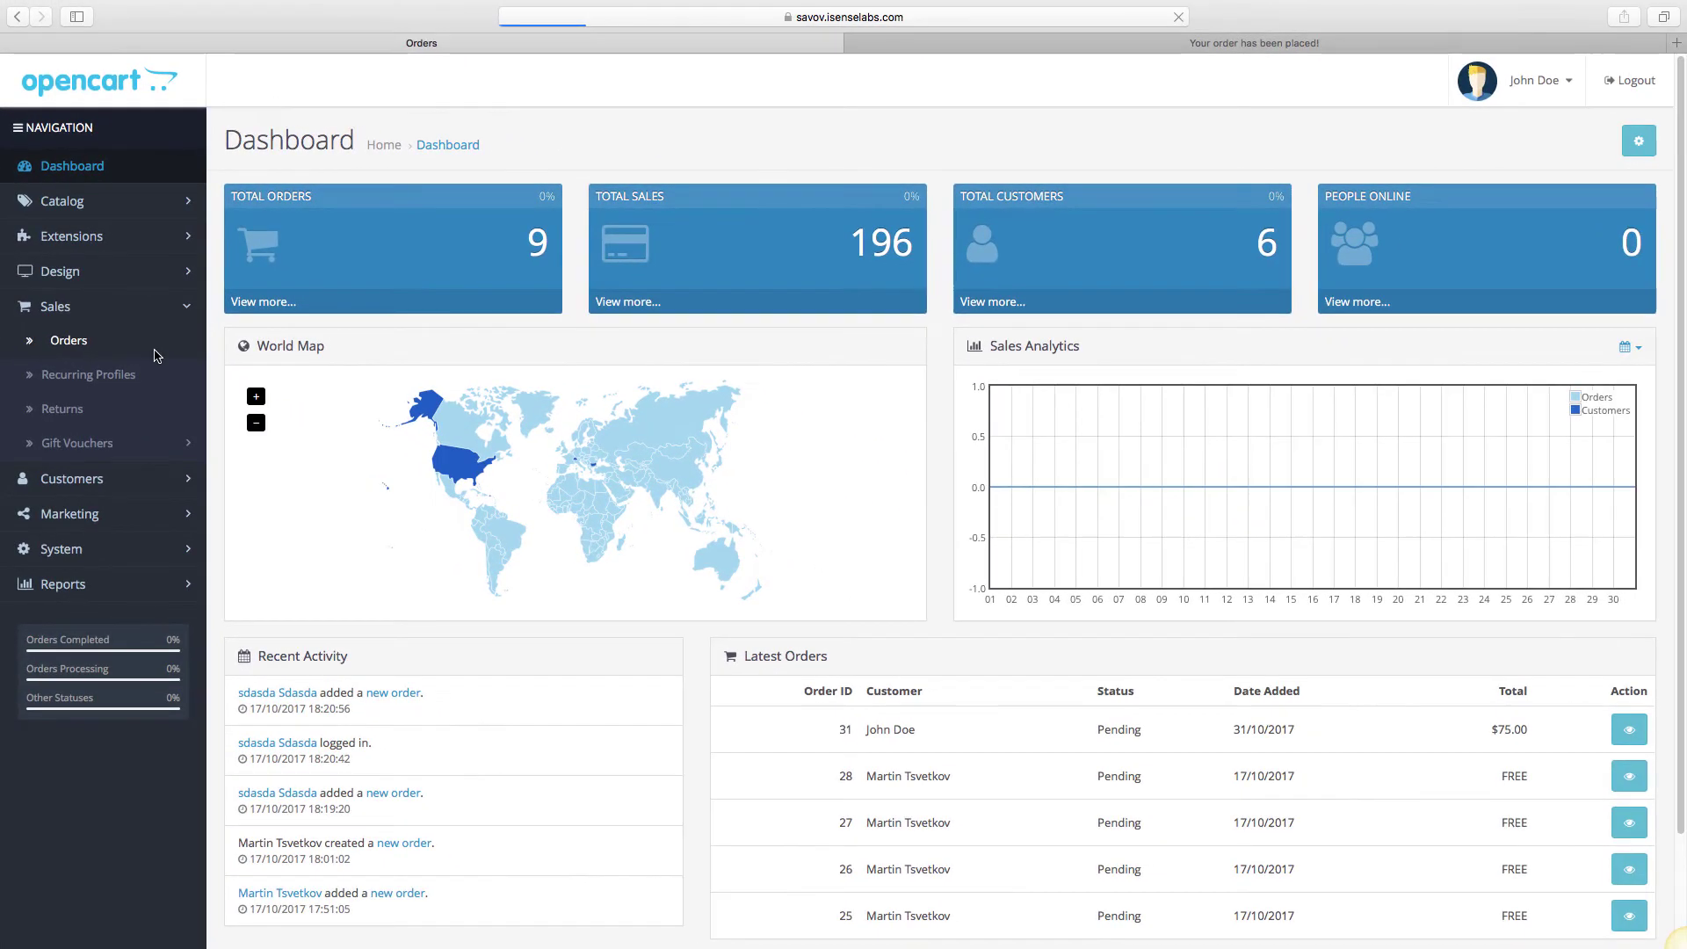
{"action": "left_click", "coordinate": [239, 463]}
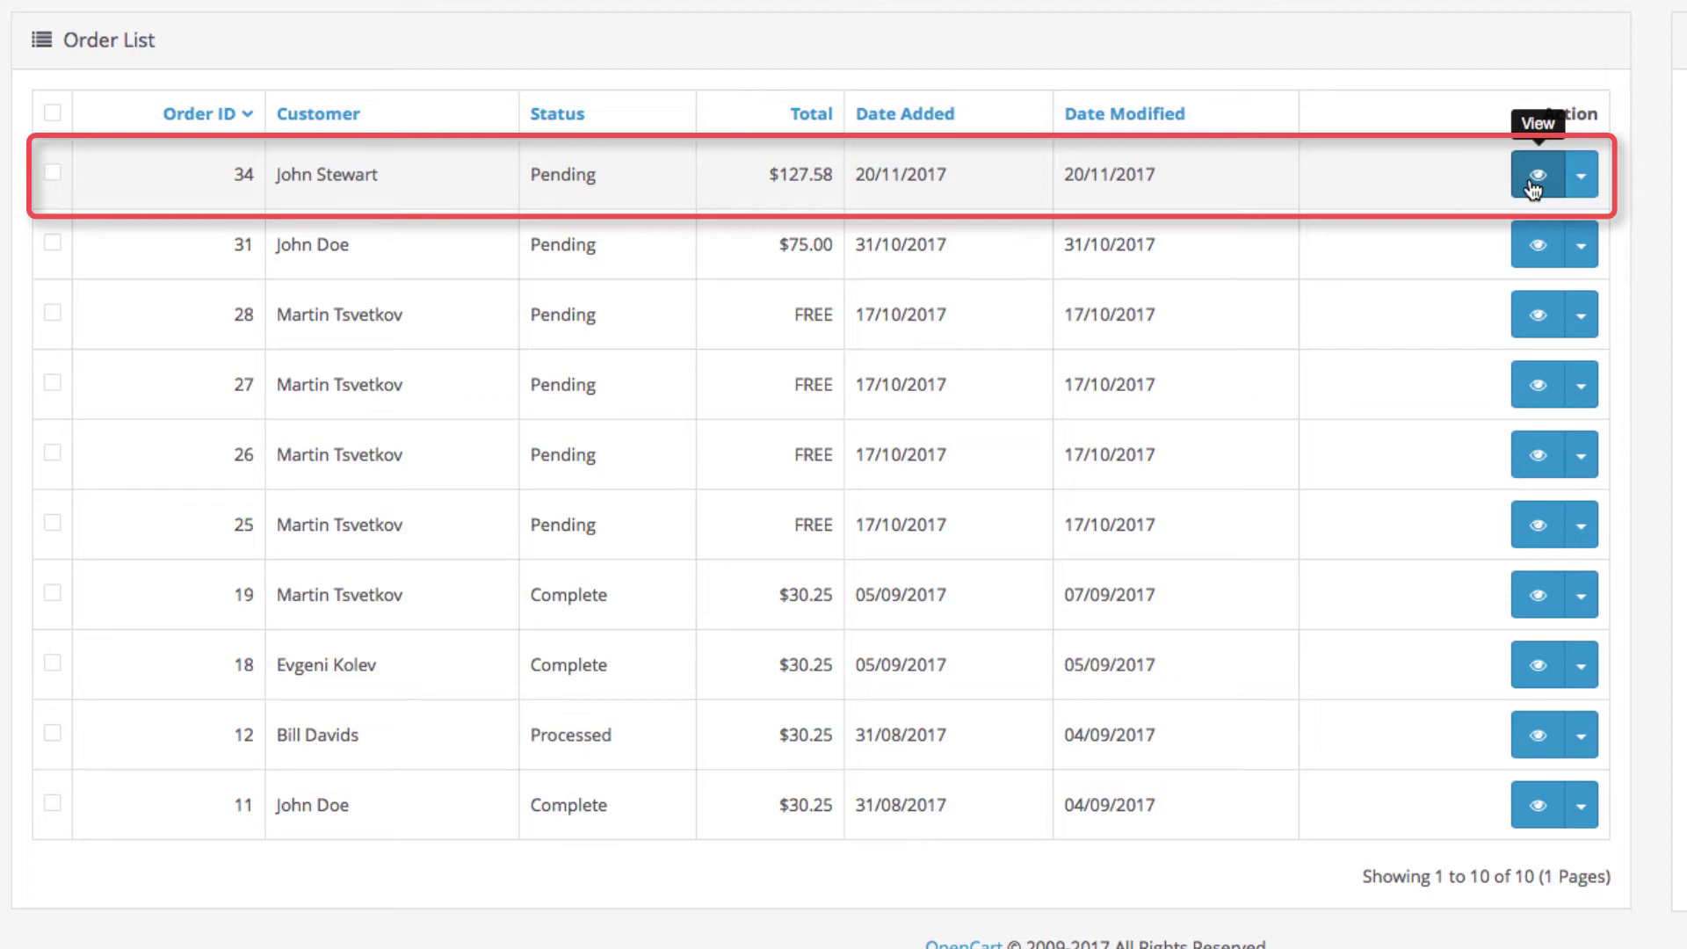
Open order #34's detail page and scroll down to its Add Order History form.
{"action": "left_click", "coordinate": [1534, 180]}
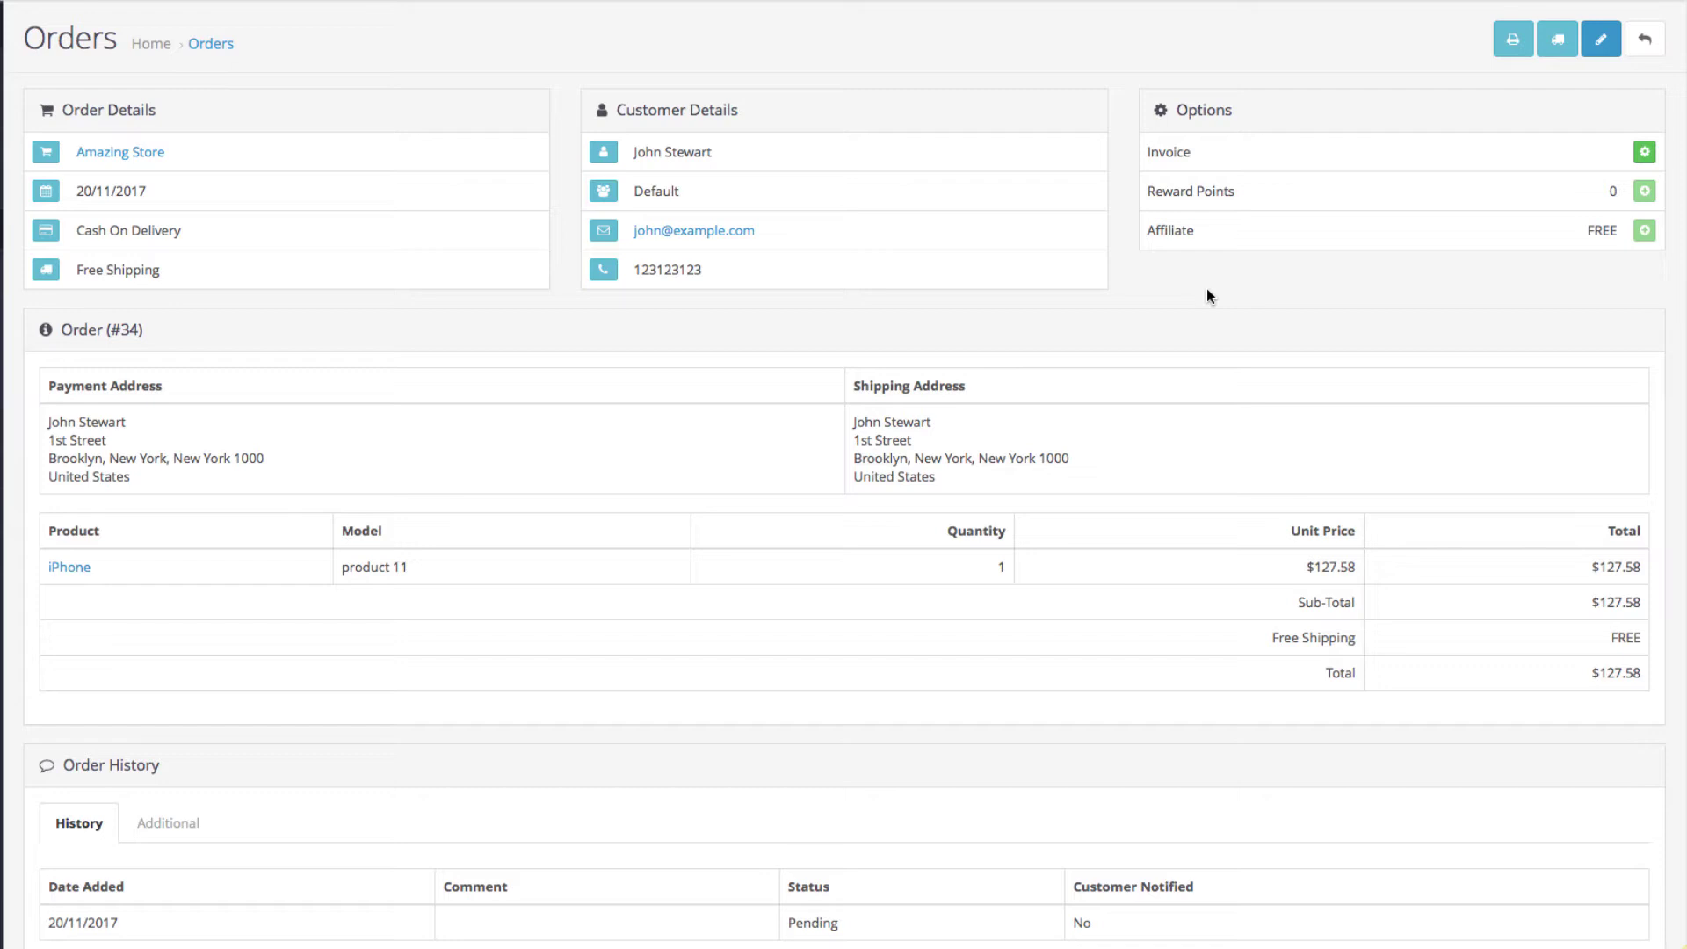
{"action": "scroll", "coordinate": [1206, 288], "scroll_direction": "down", "scroll_amount": 3}
{"action": "scroll", "coordinate": [1205, 288], "scroll_direction": "down", "scroll_amount": 4}
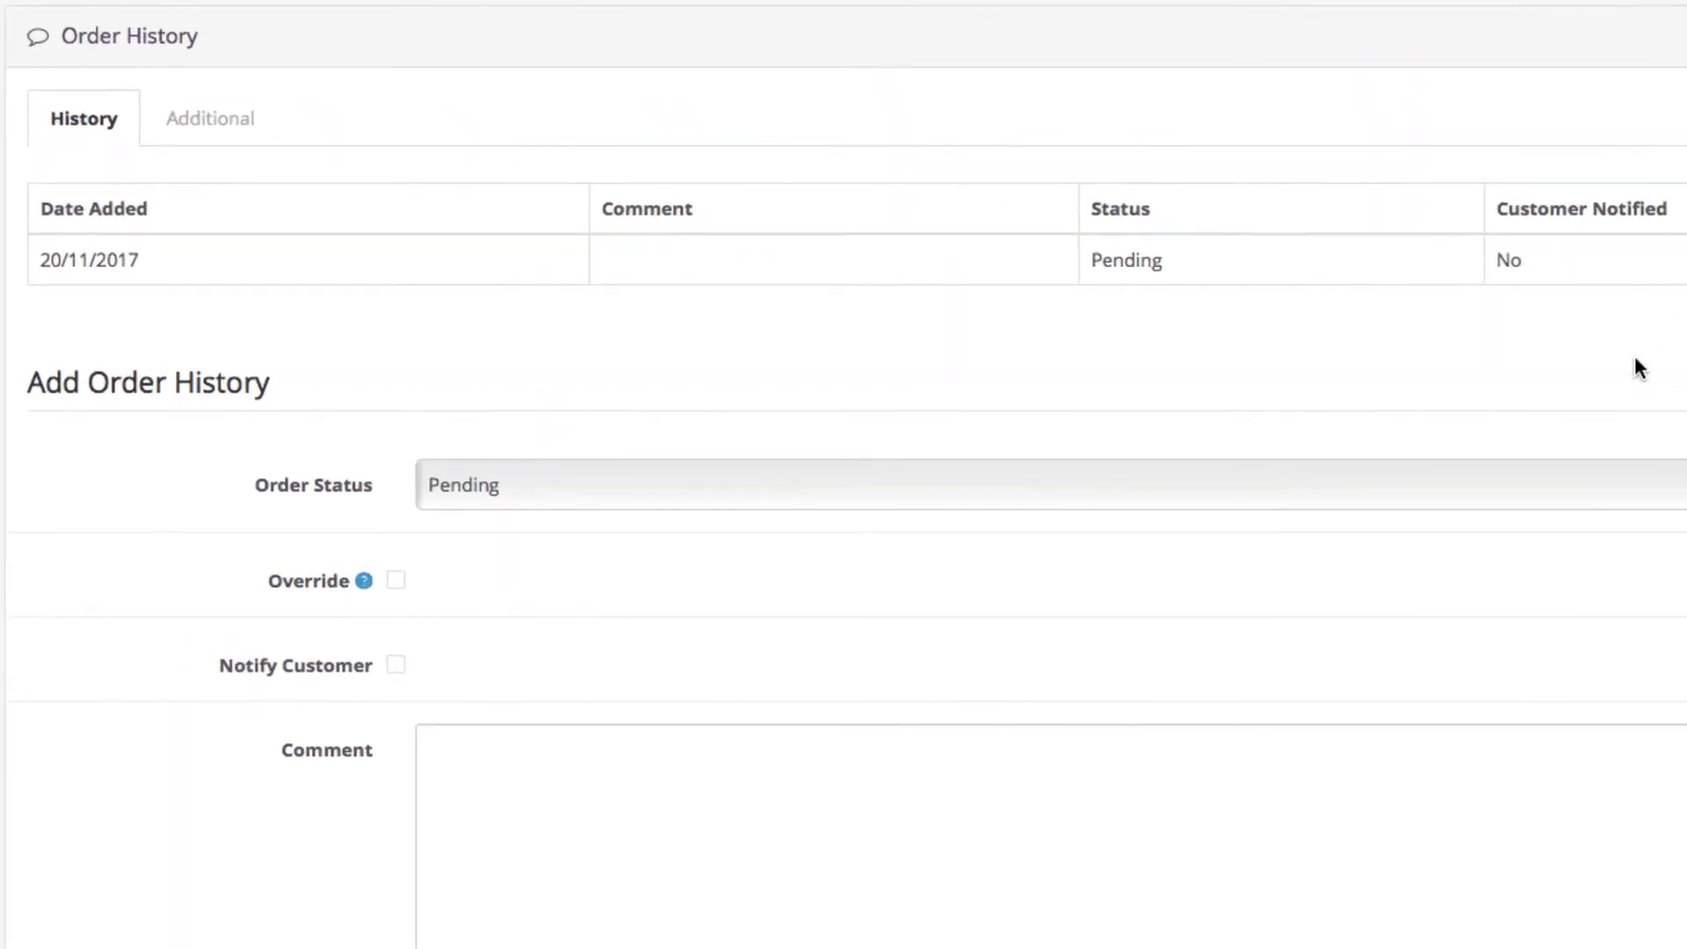
Add a Processing entry to order #34's history with Notify Customer left unchecked.
{"action": "left_click", "coordinate": [1550, 489]}
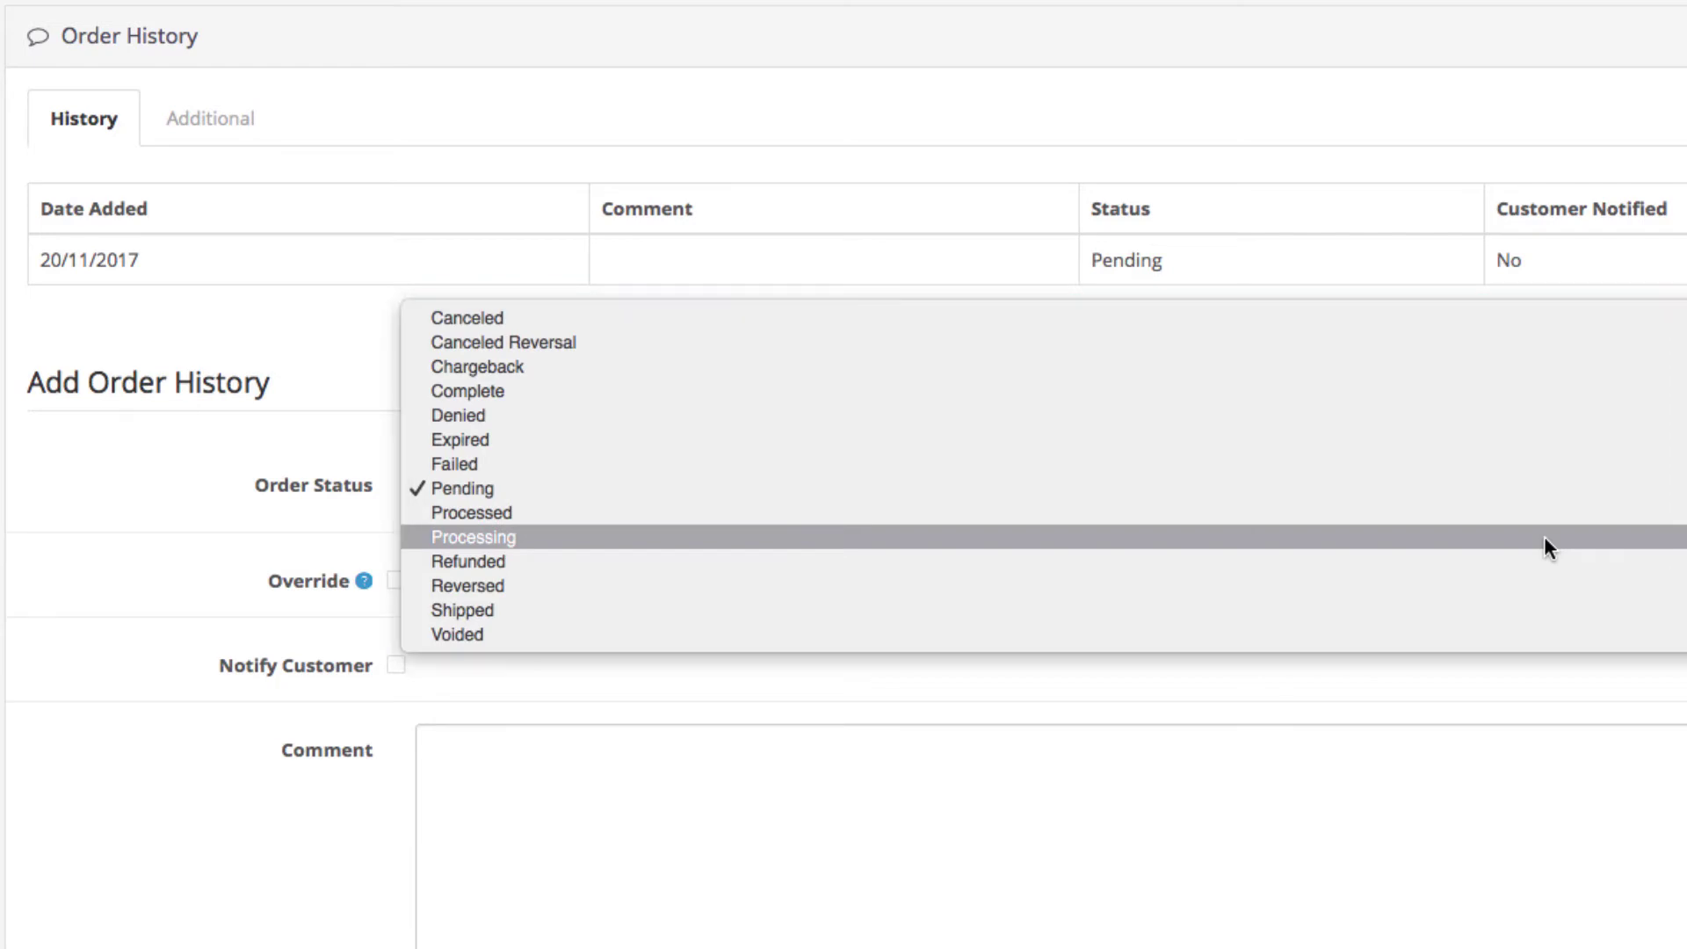
{"action": "left_click", "coordinate": [1544, 538]}
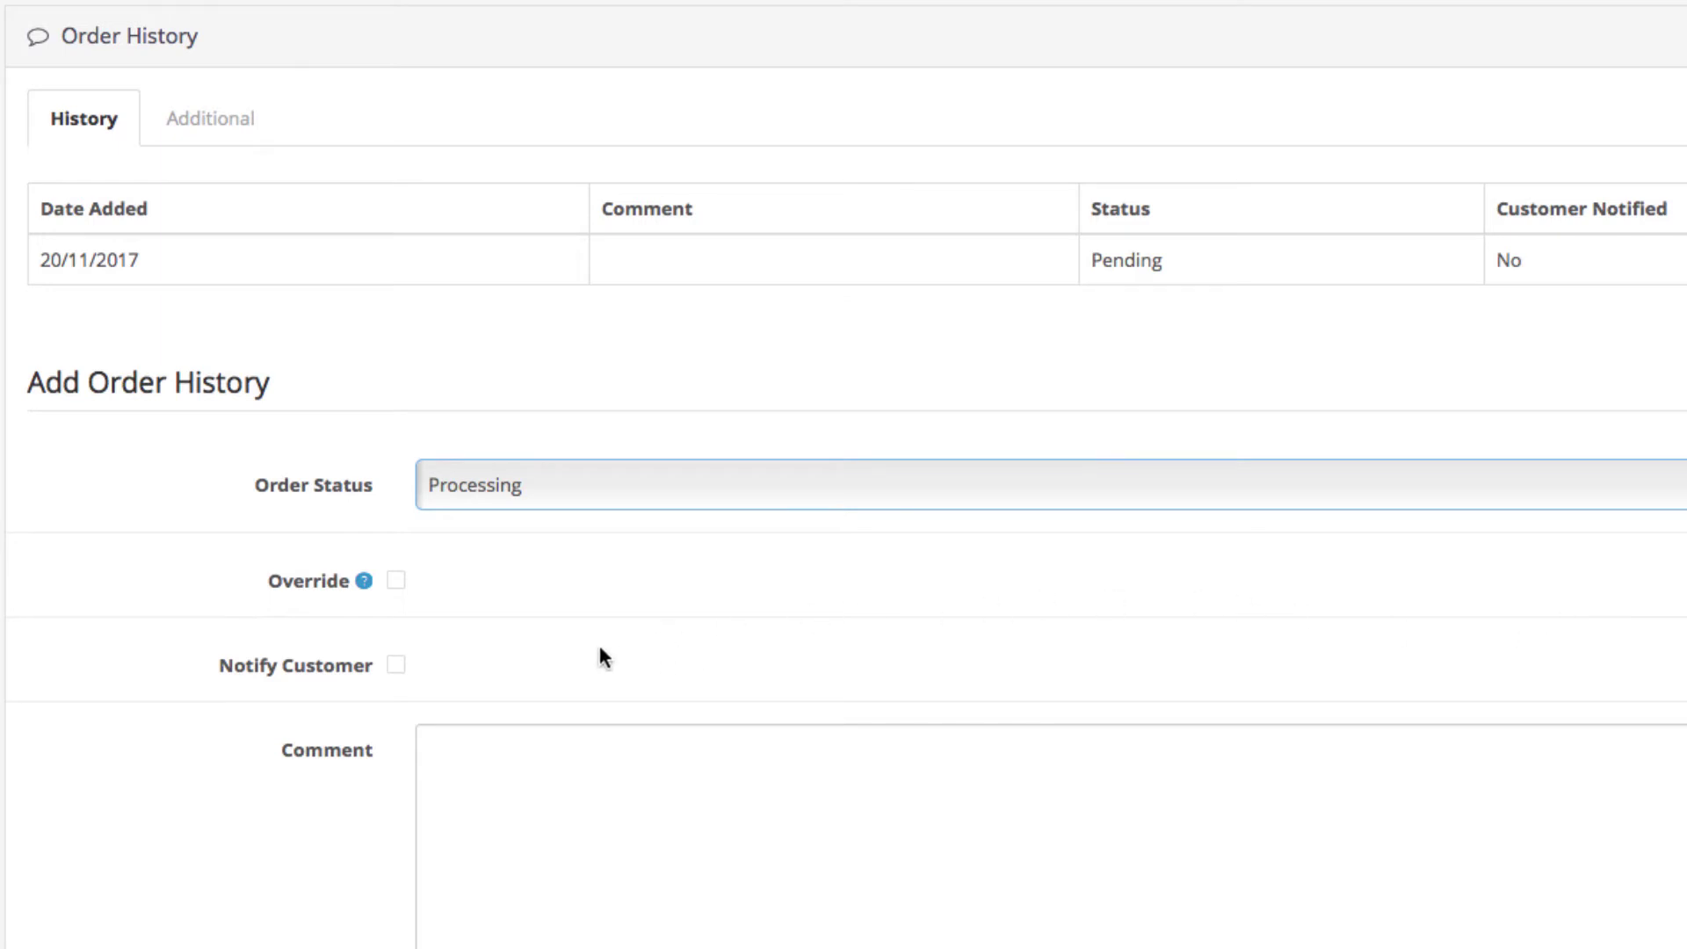
{"action": "left_click", "coordinate": [395, 666]}
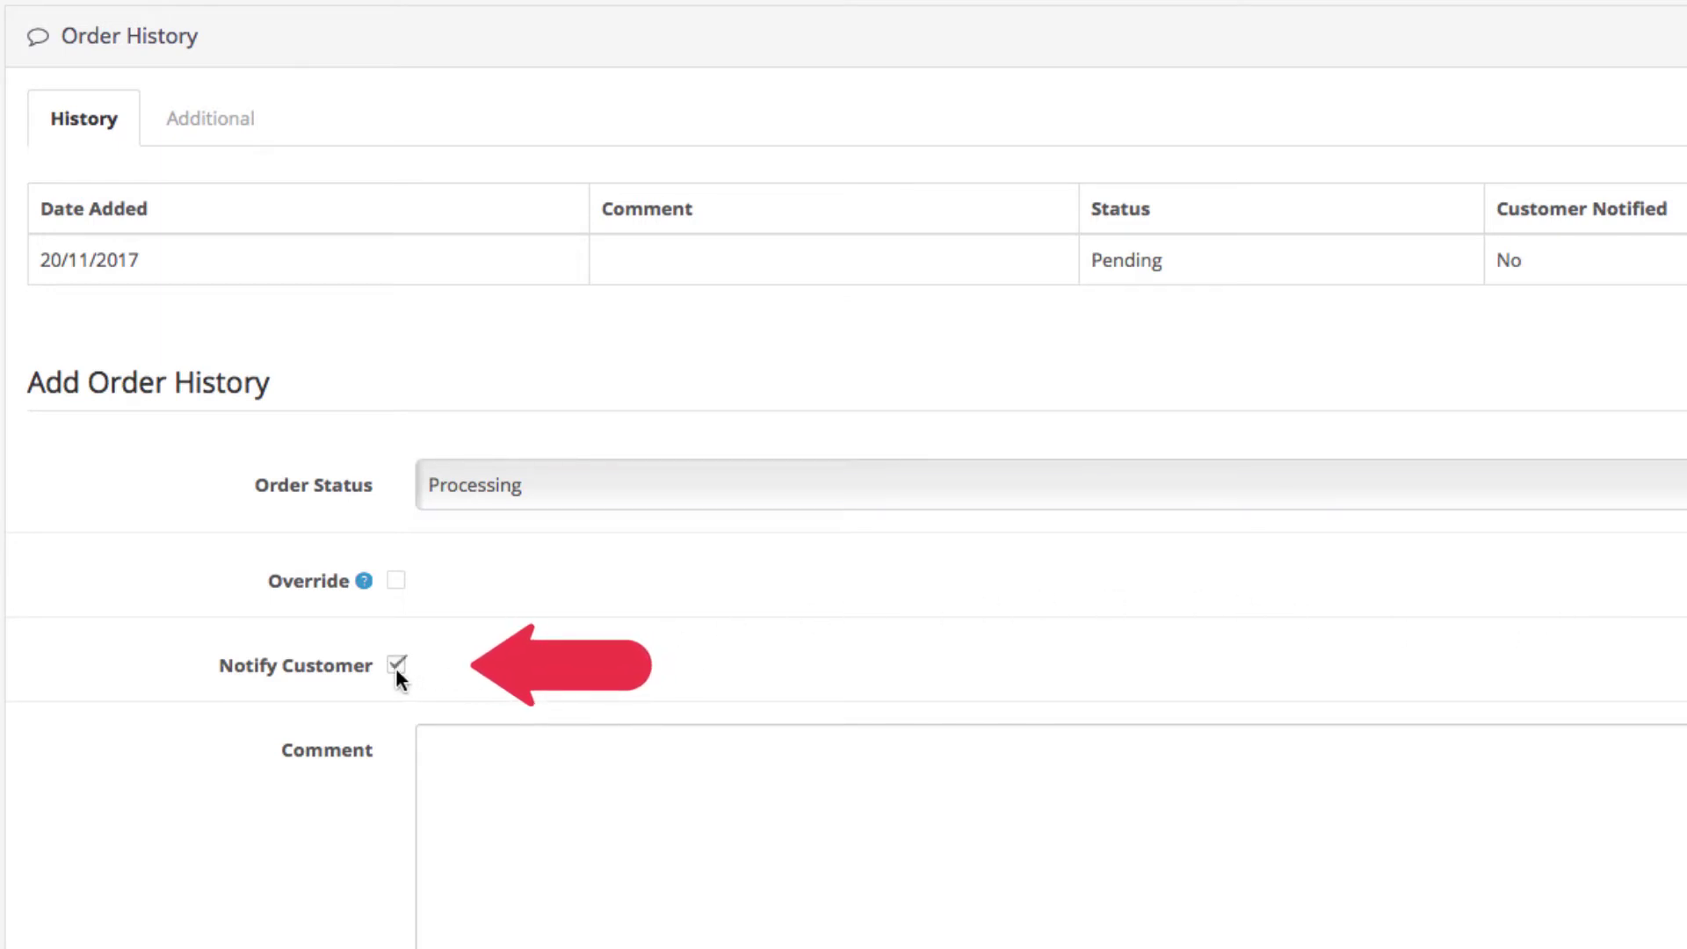
{"action": "left_click", "coordinate": [395, 667]}
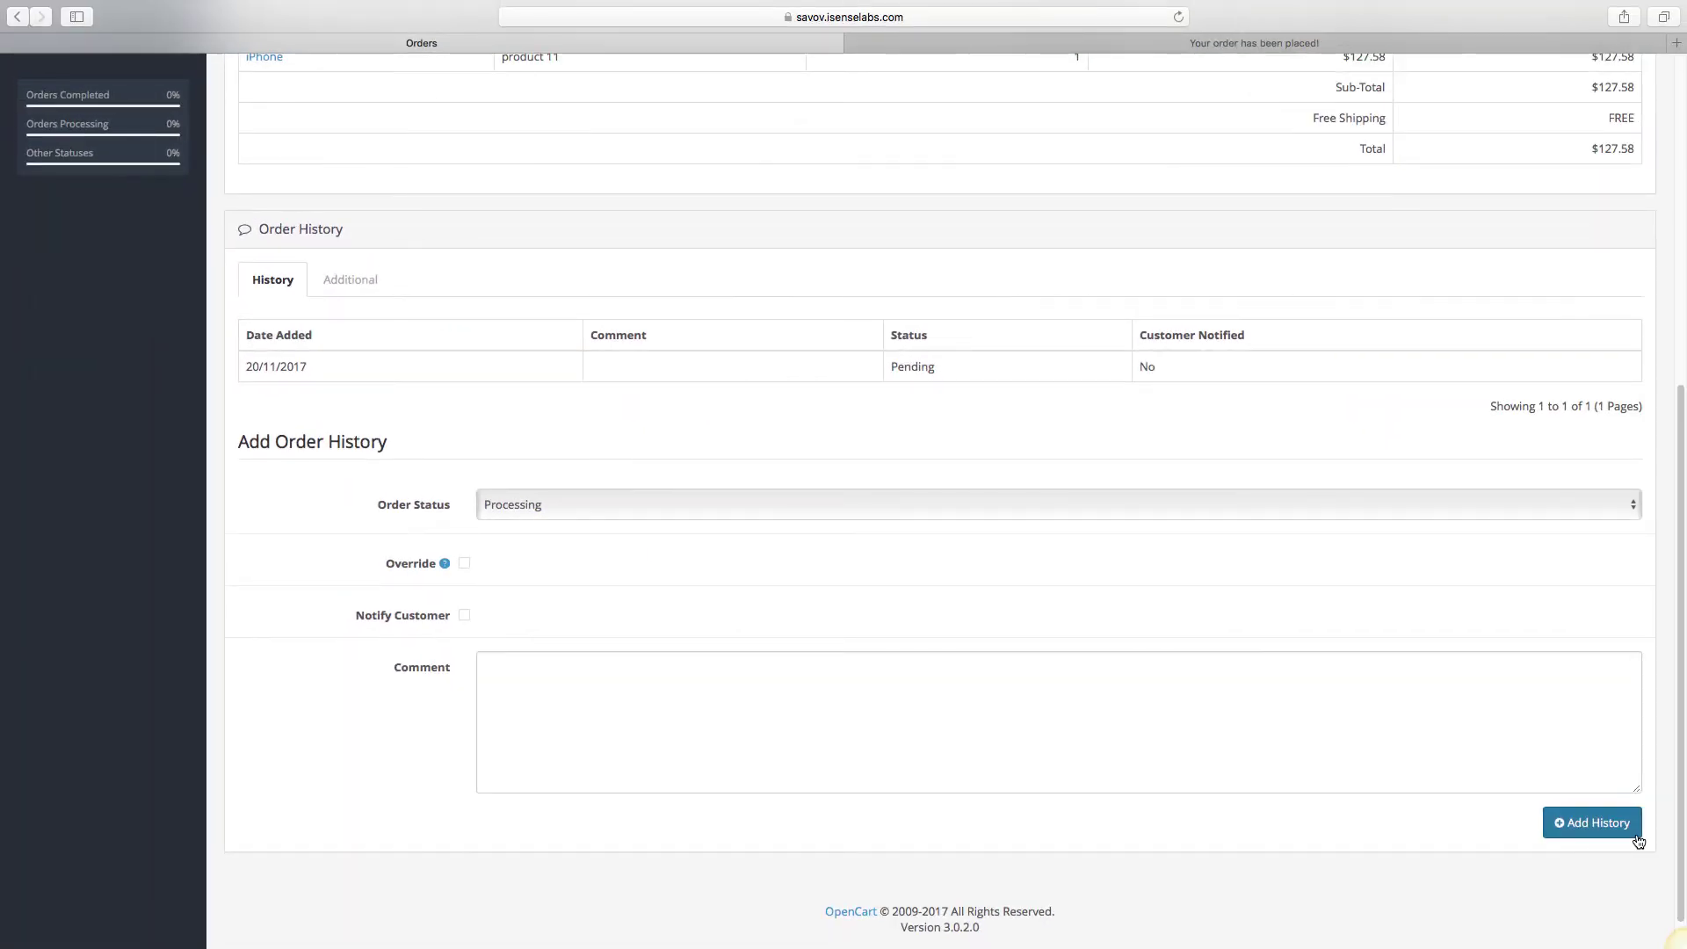
{"action": "left_click", "coordinate": [1637, 834]}
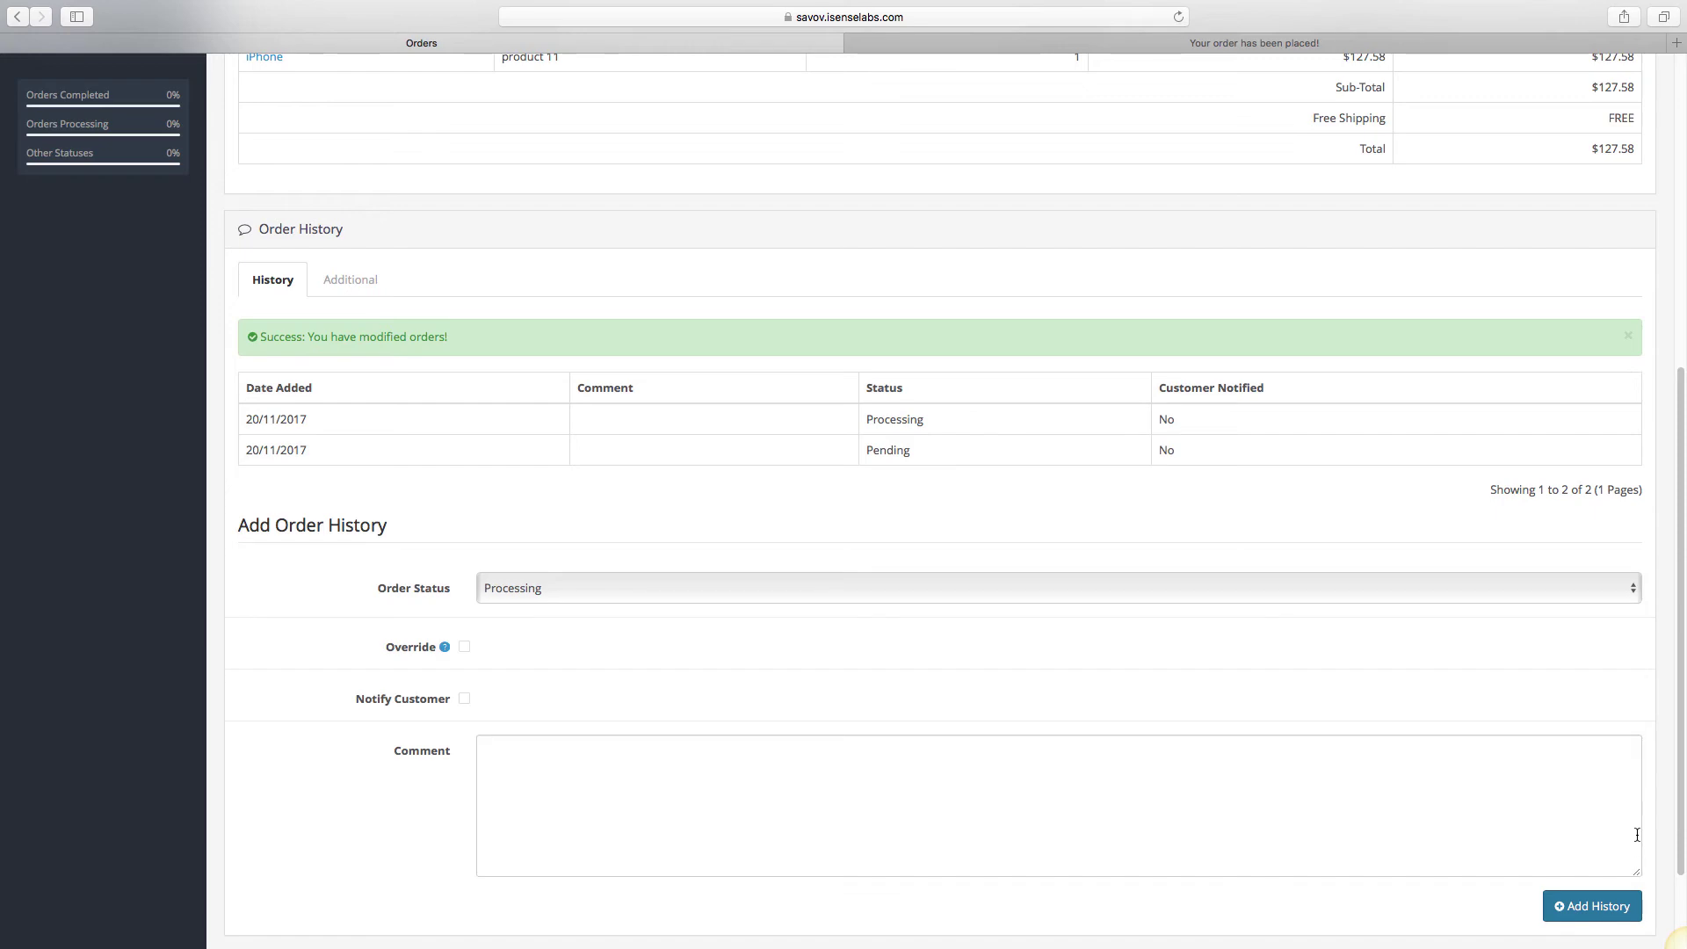
Open System > Localisation > Order Statuses from the admin sidebar.
{"action": "scroll", "coordinate": [1636, 834], "scroll_direction": "up", "scroll_amount": 6}
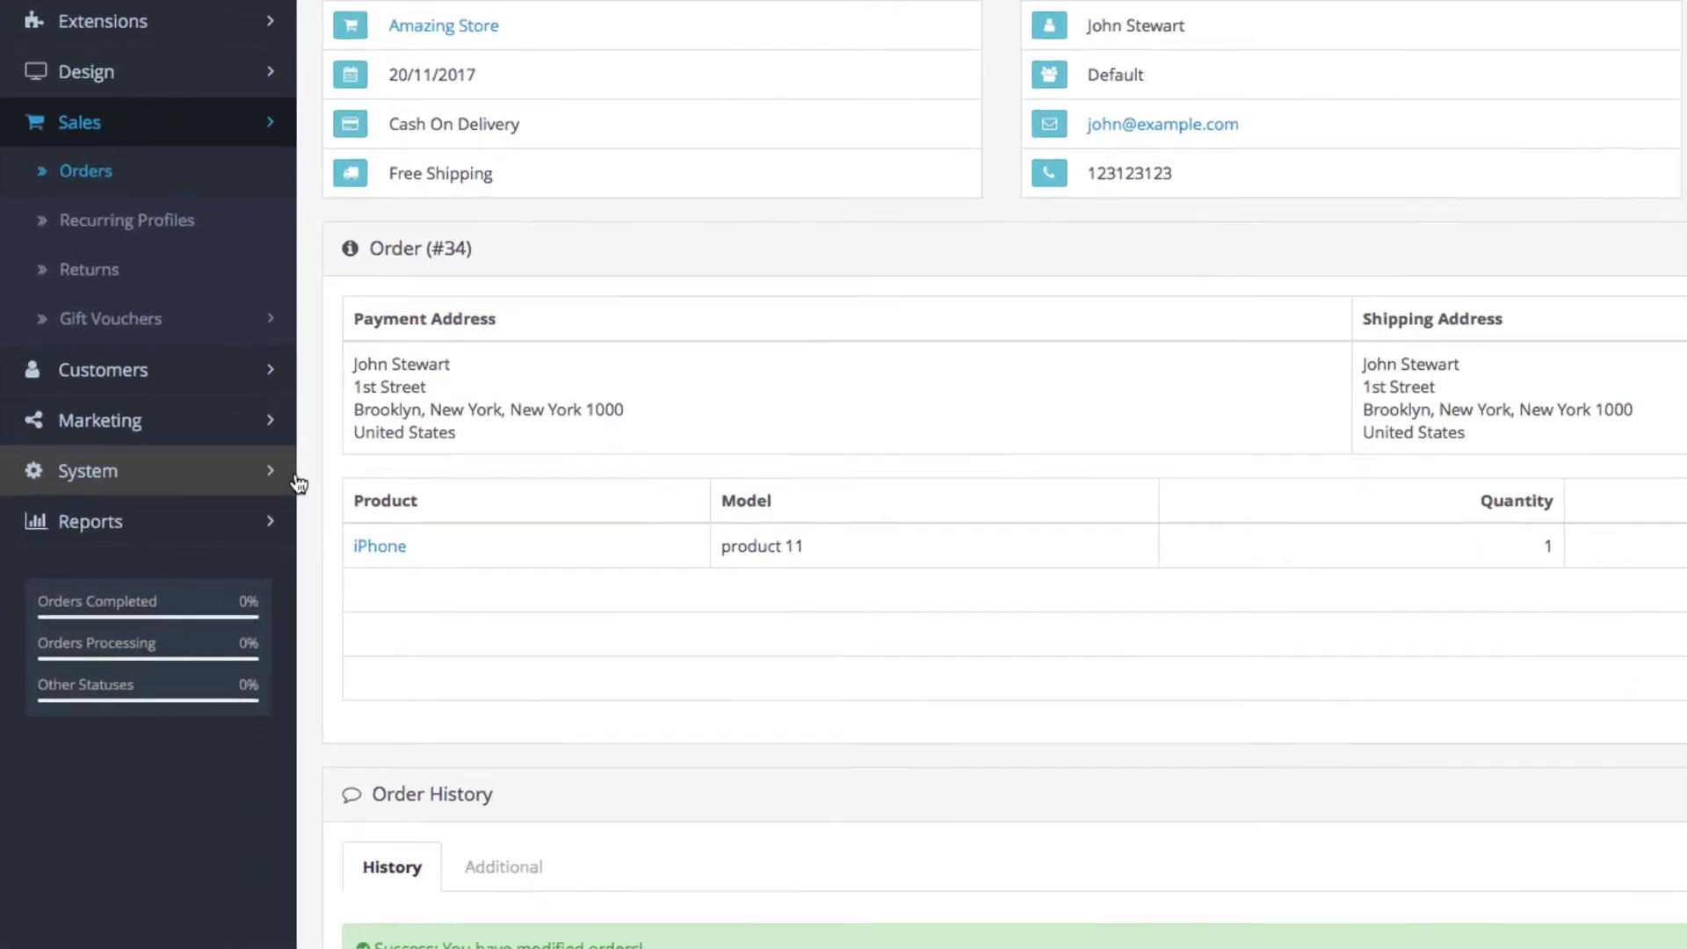
{"action": "left_click", "coordinate": [202, 524]}
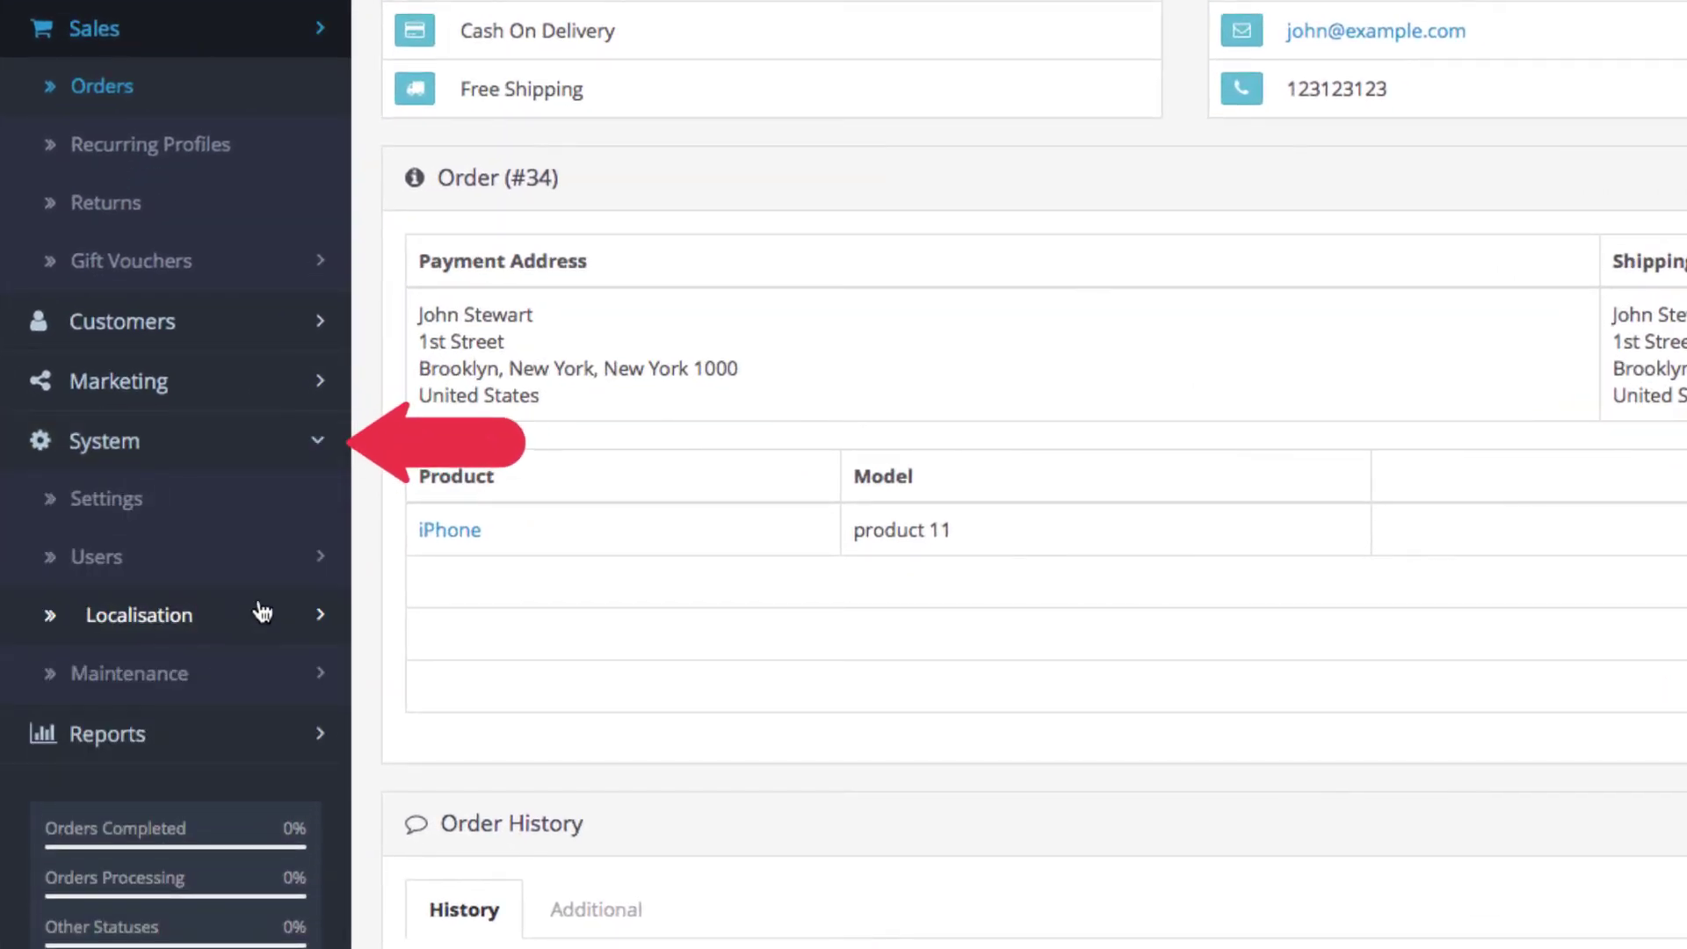
{"action": "left_click", "coordinate": [262, 612]}
{"action": "scroll", "coordinate": [263, 606], "scroll_direction": "down", "scroll_amount": 2}
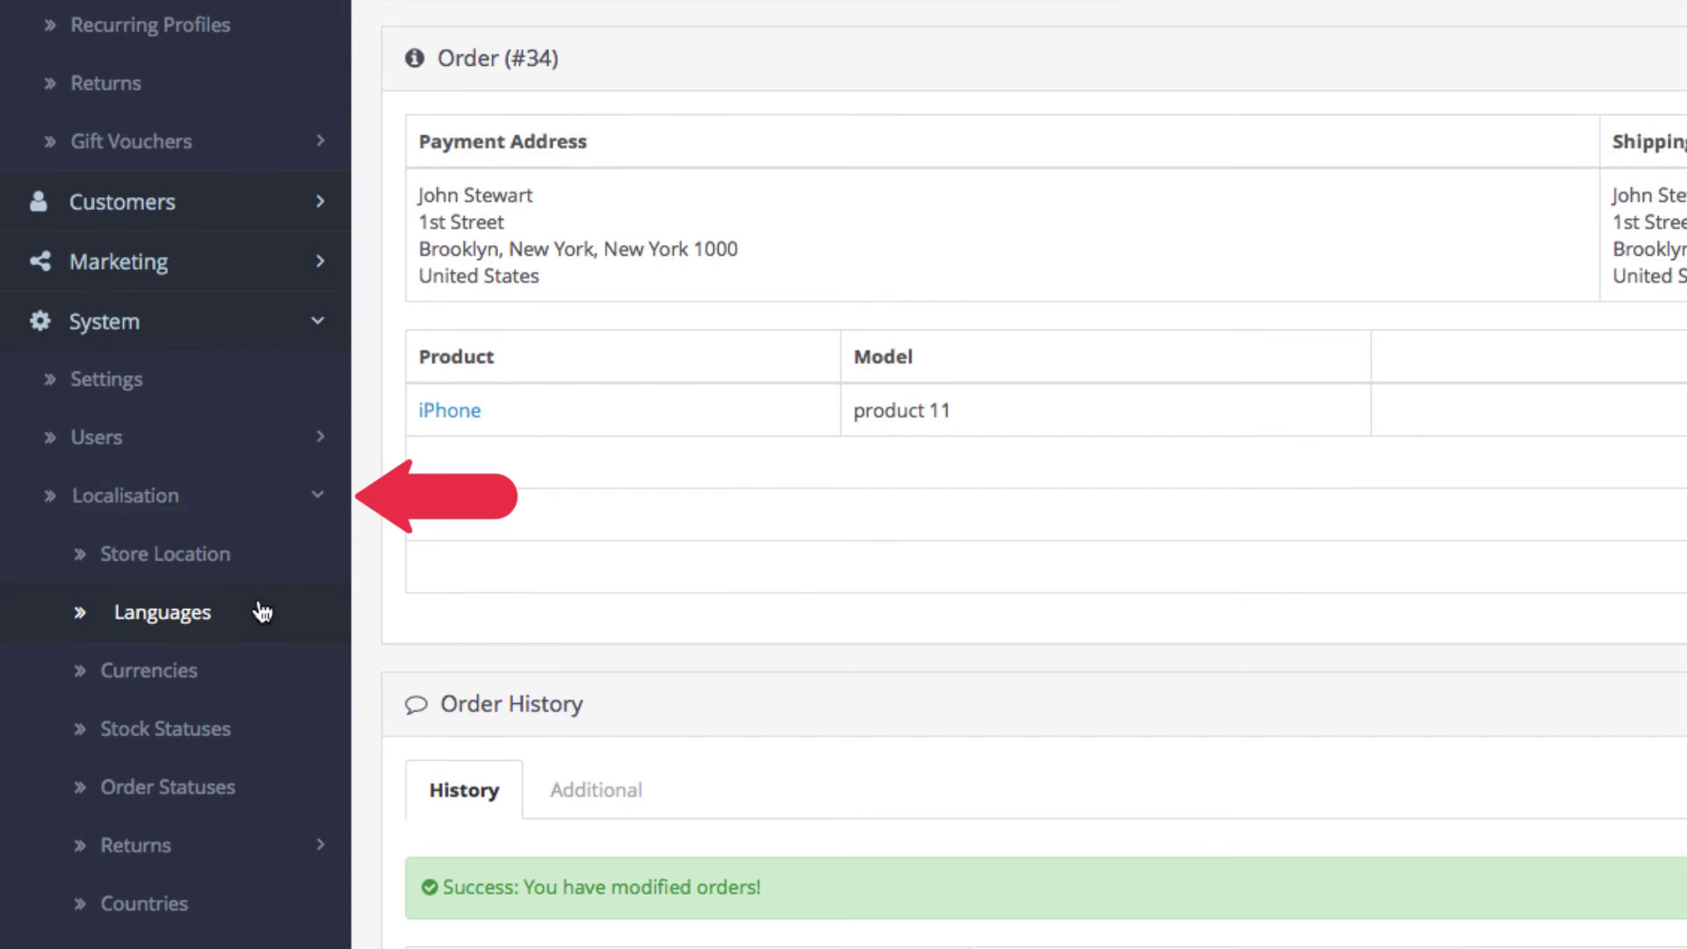
{"action": "left_click", "coordinate": [242, 785]}
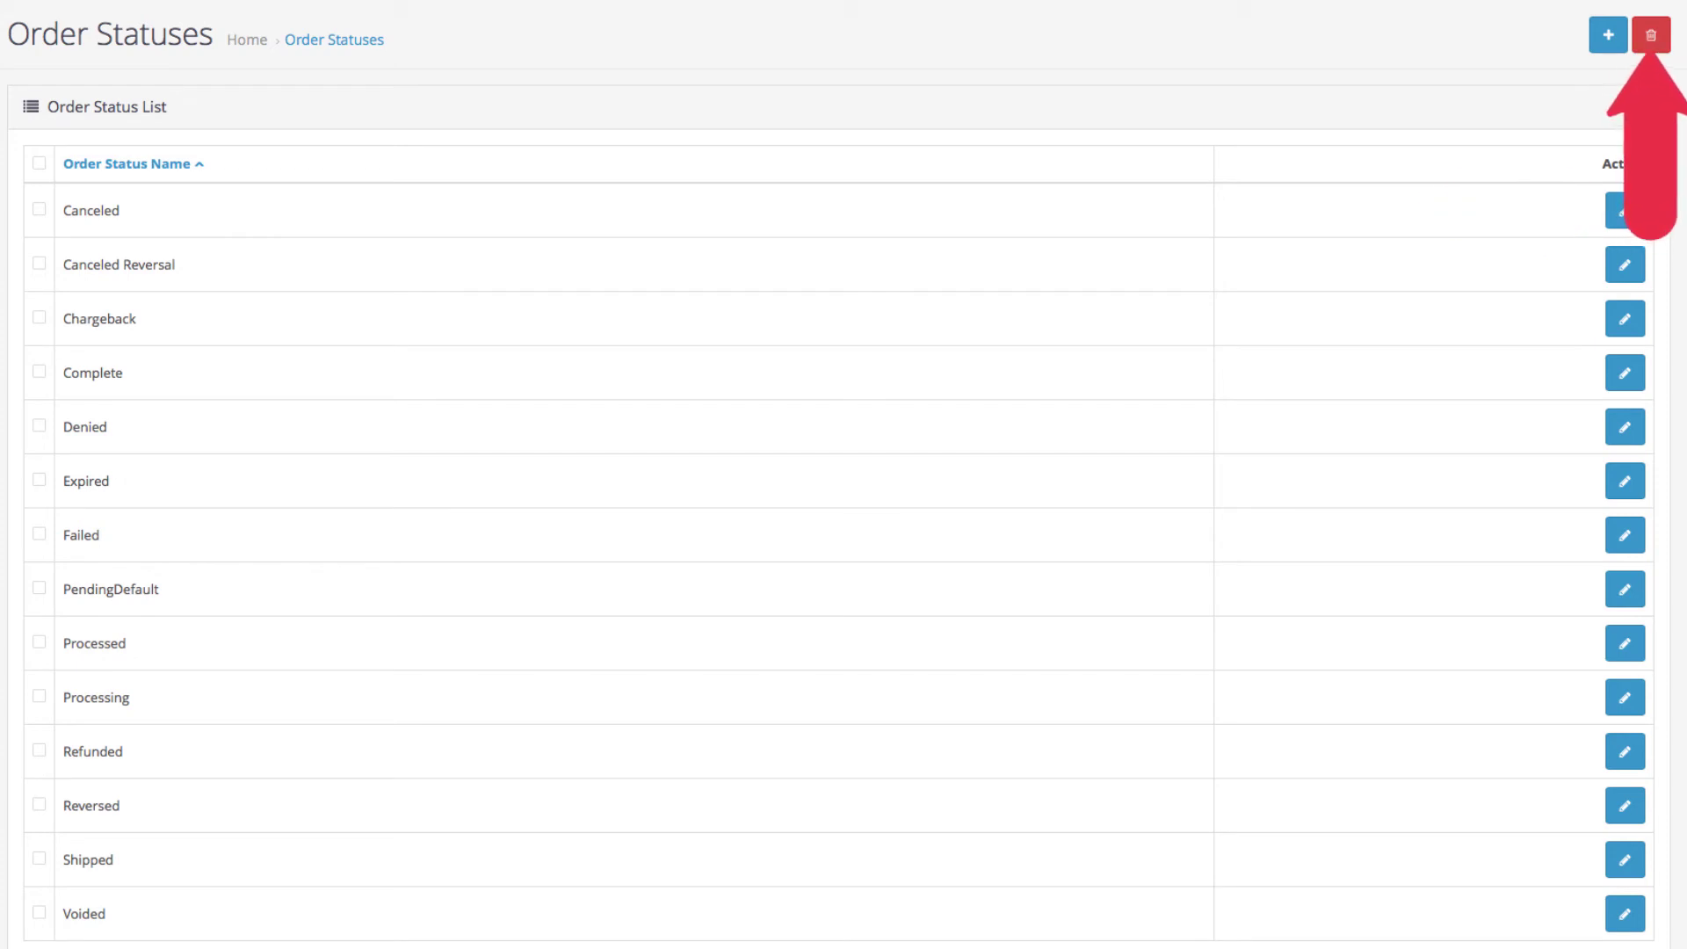
Add and save a new order status named 'On Hold'.
{"action": "left_click", "coordinate": [1606, 37]}
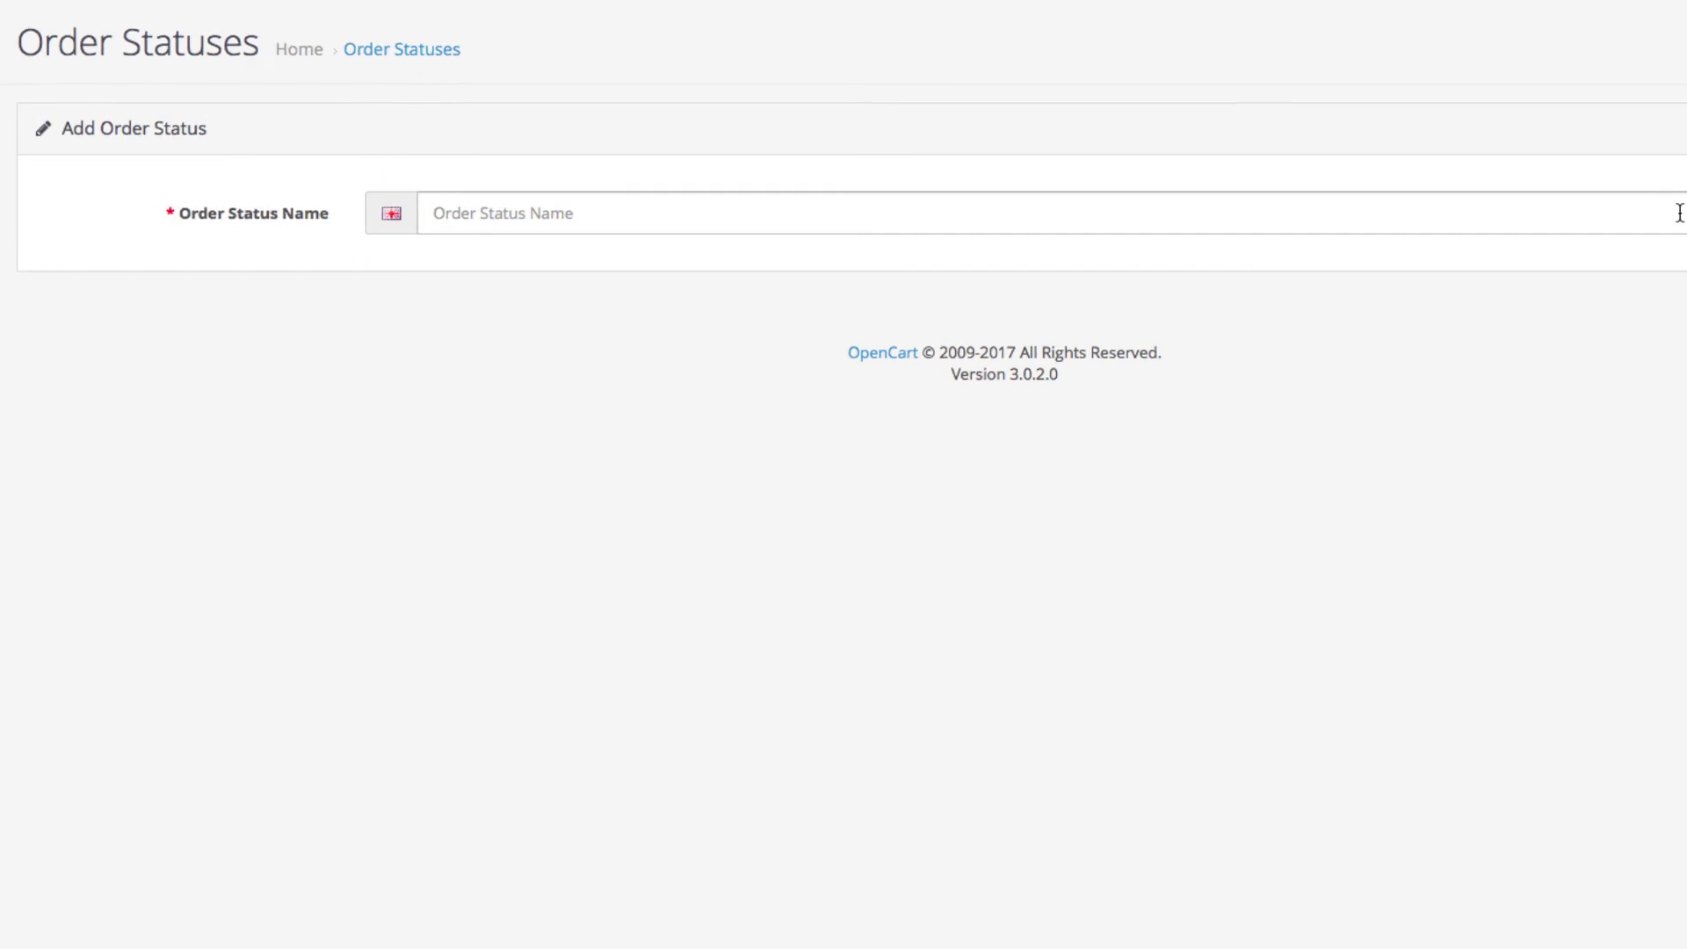
{"action": "left_click", "coordinate": [1679, 212]}
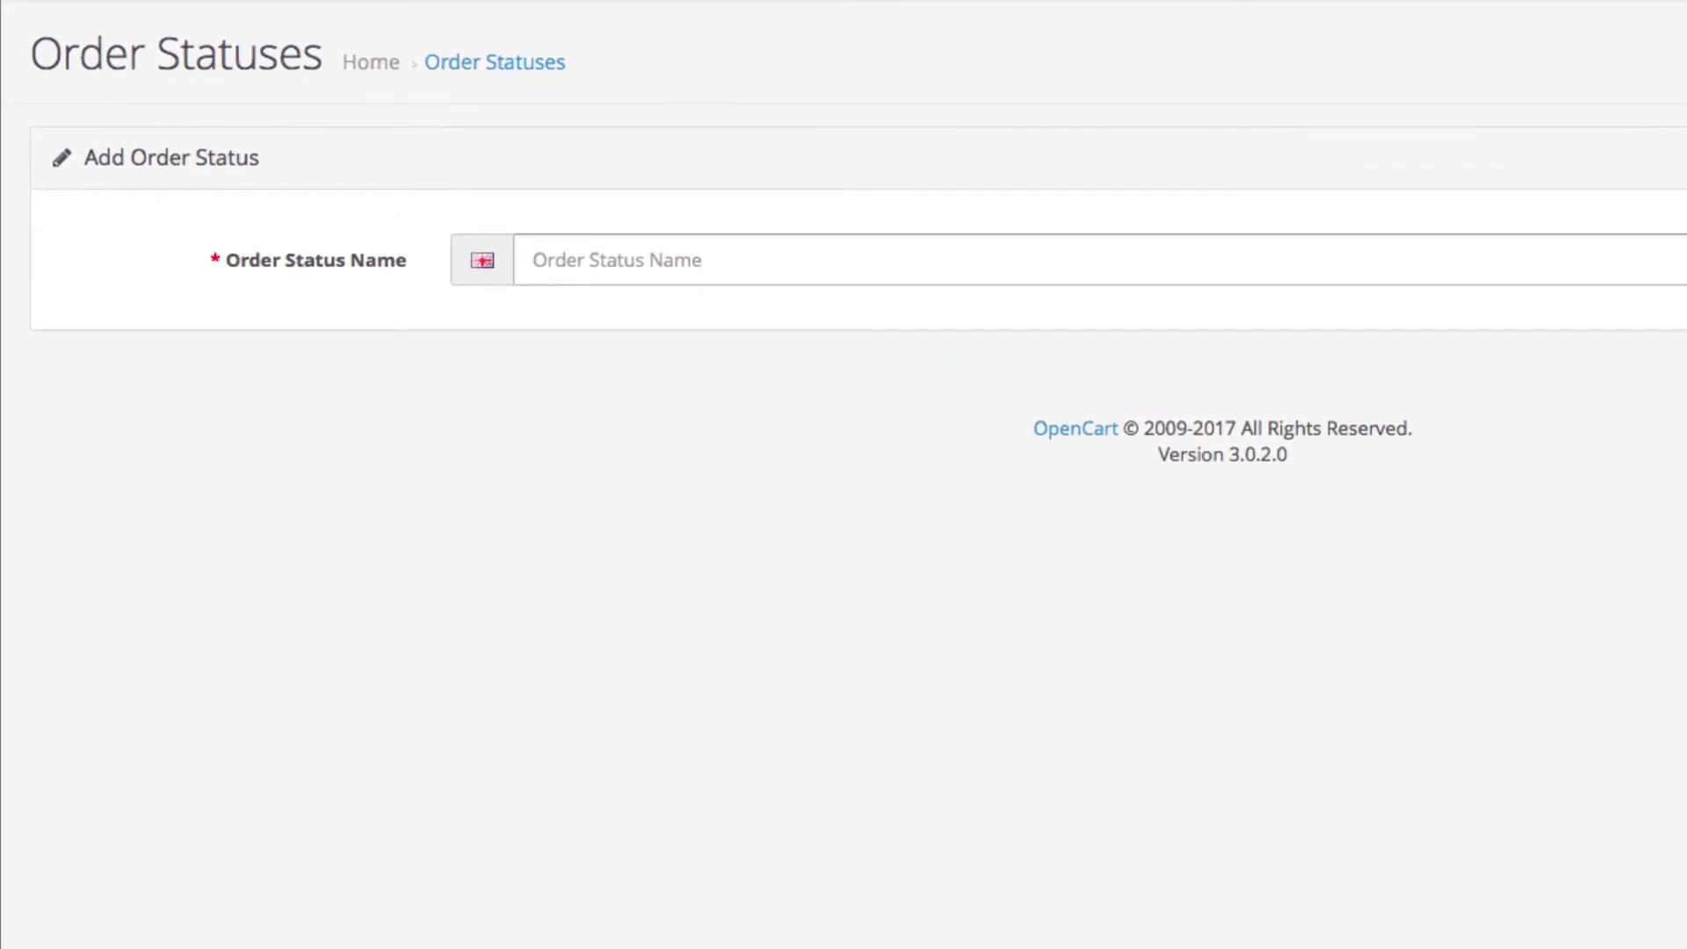
{"action": "type", "text": "On Hold"}
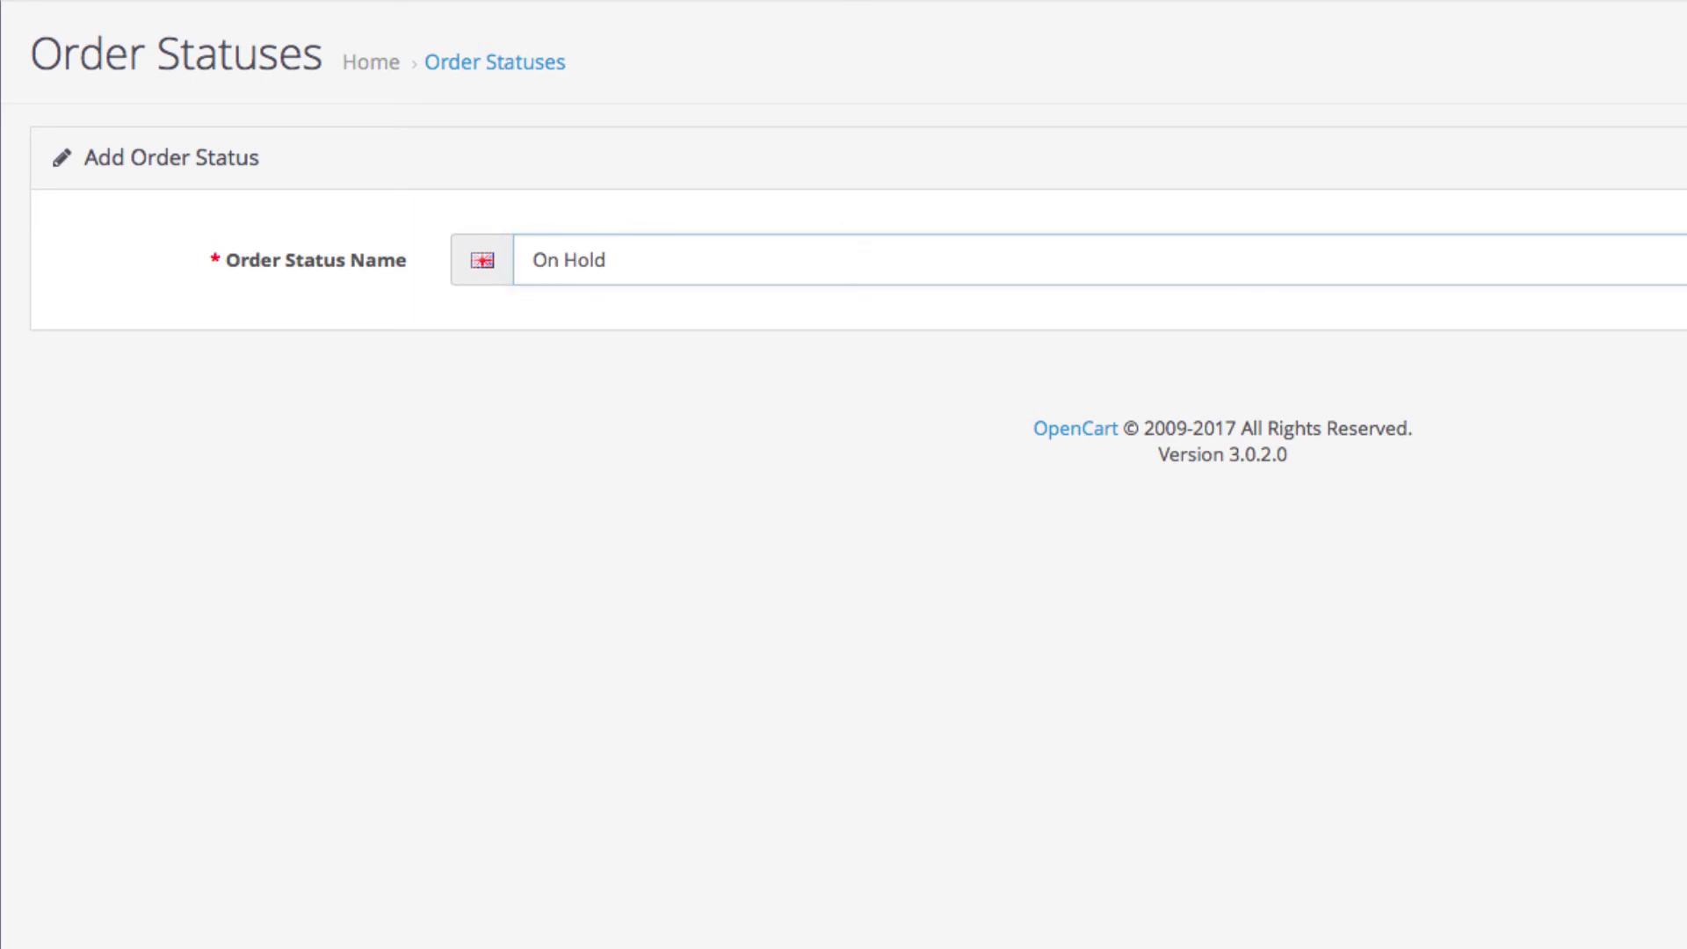
{"action": "left_click", "coordinate": [1611, 148]}
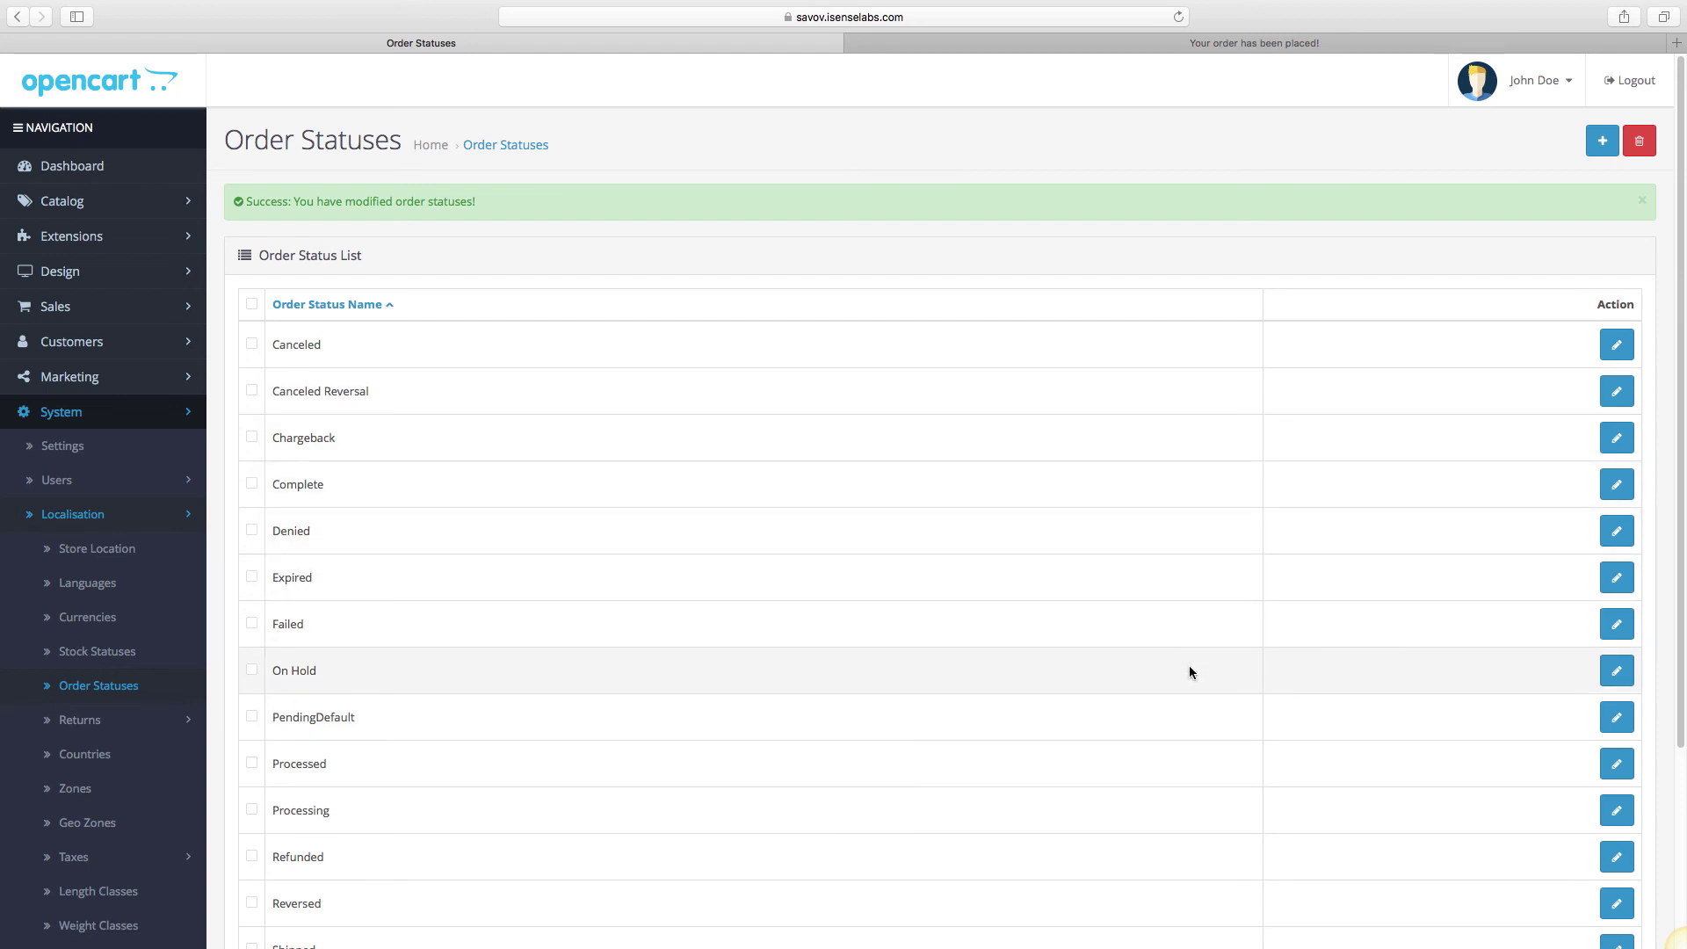
Reopen order #34 from Sales > Orders and expand its Order Status dropdown.
{"action": "left_click", "coordinate": [160, 307]}
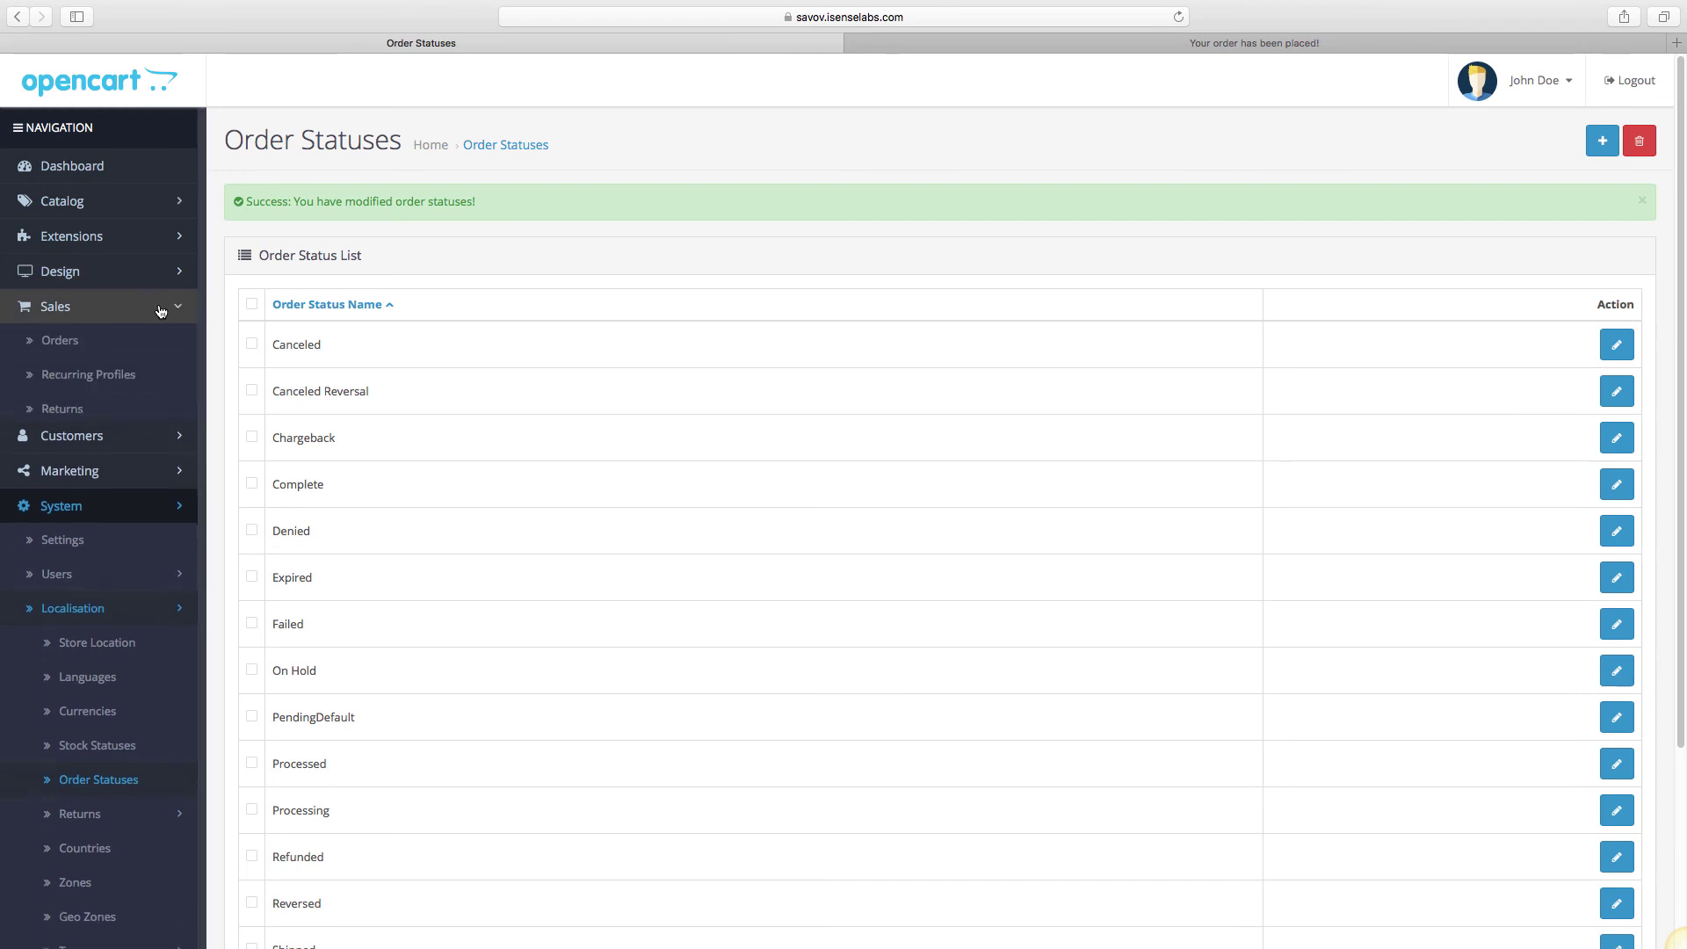
{"action": "left_click", "coordinate": [149, 344]}
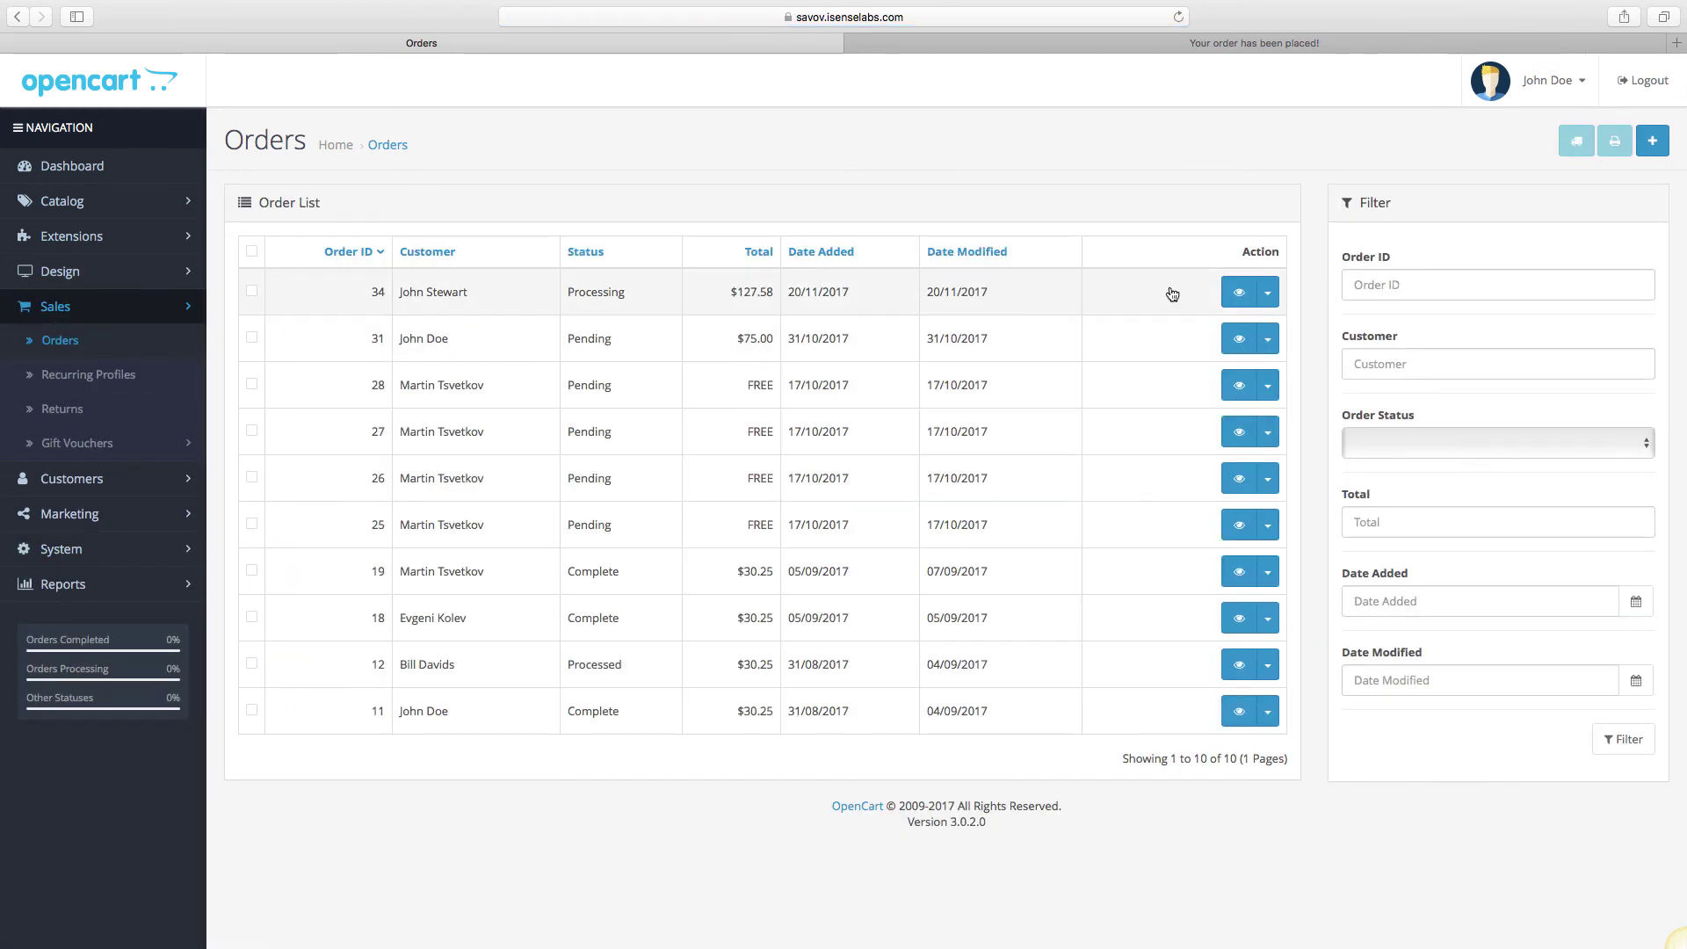
{"action": "left_click", "coordinate": [1253, 300]}
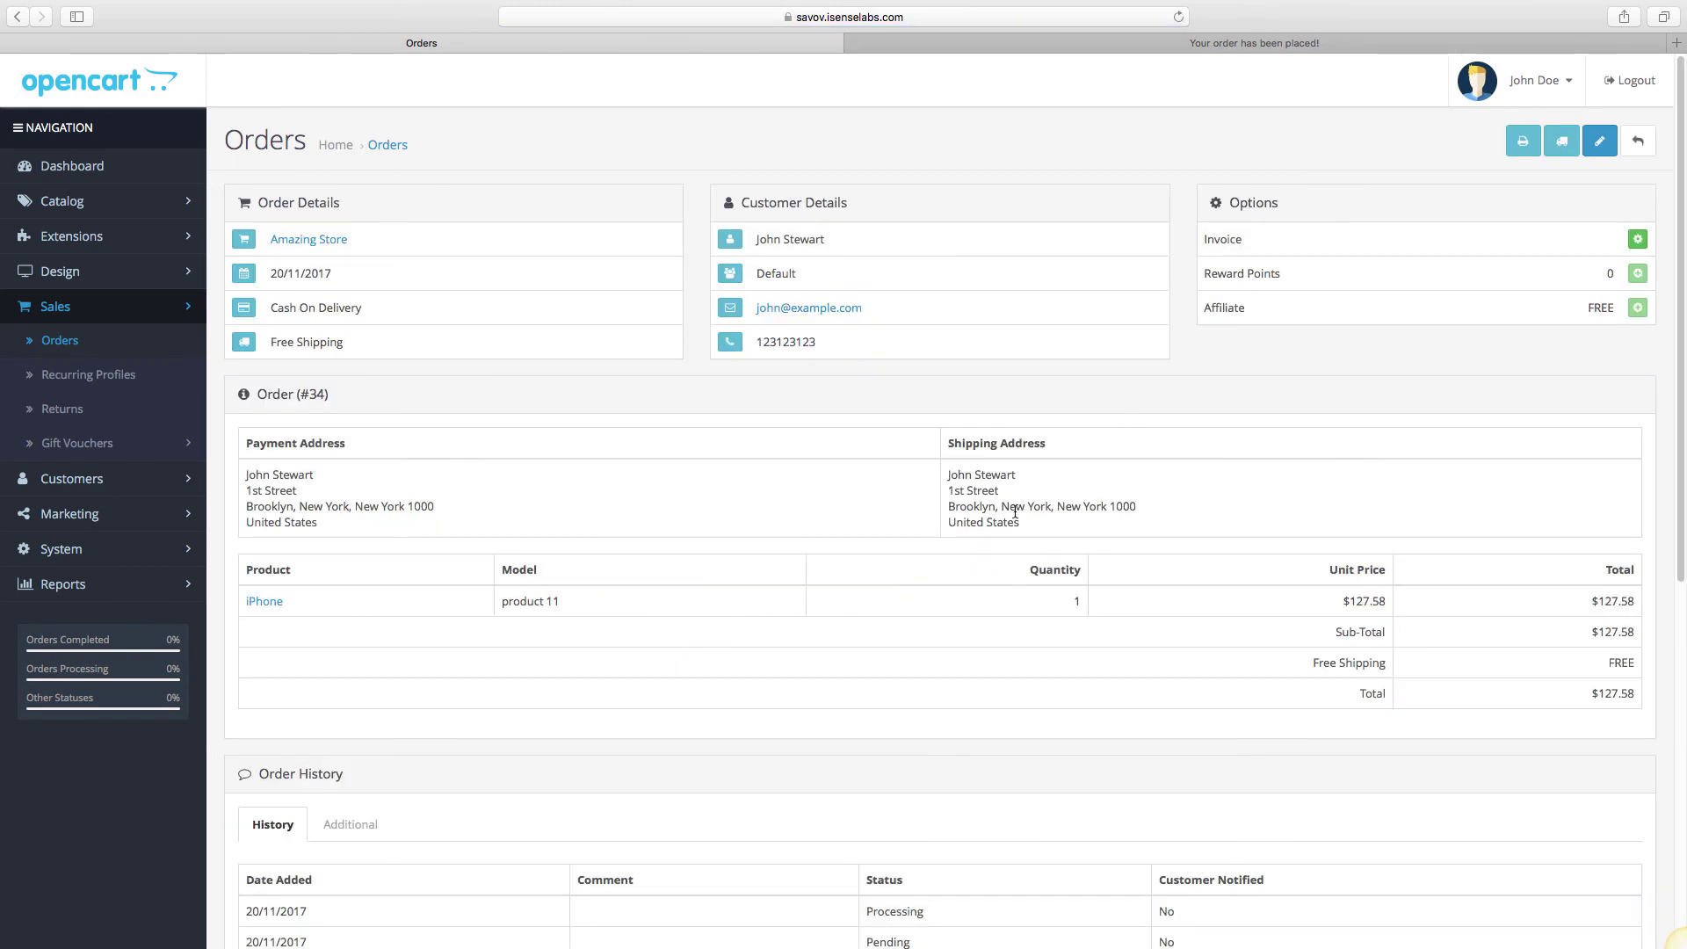
{"action": "scroll", "coordinate": [1016, 514], "scroll_direction": "down", "scroll_amount": 5}
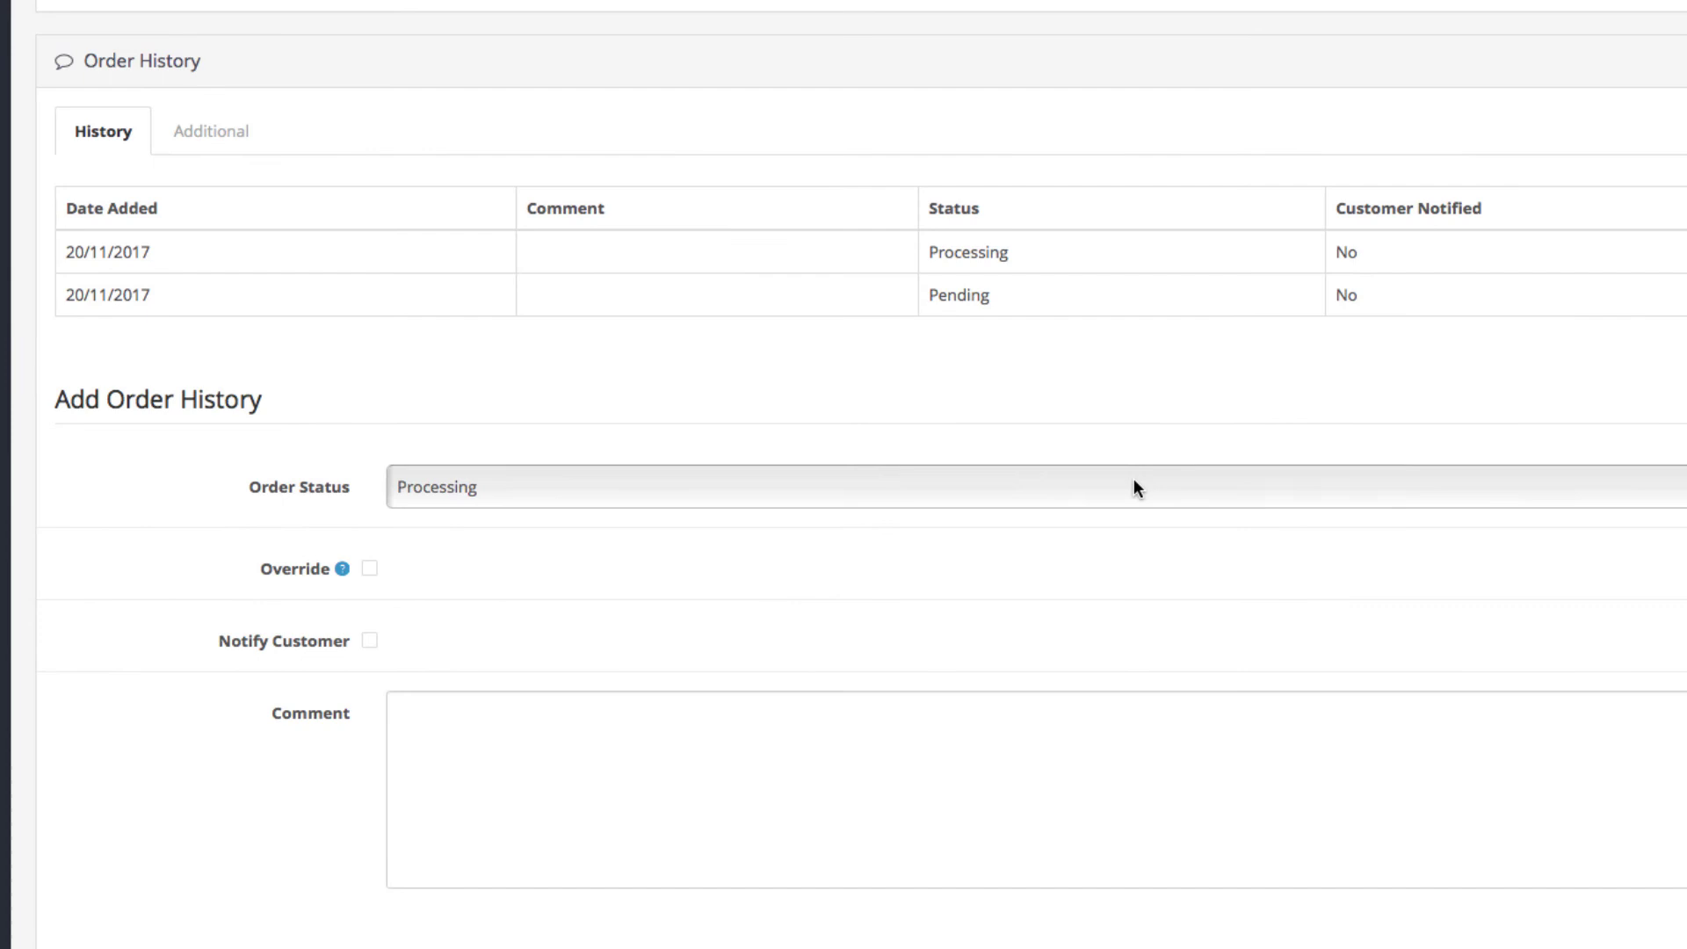
{"action": "left_click", "coordinate": [1037, 514]}
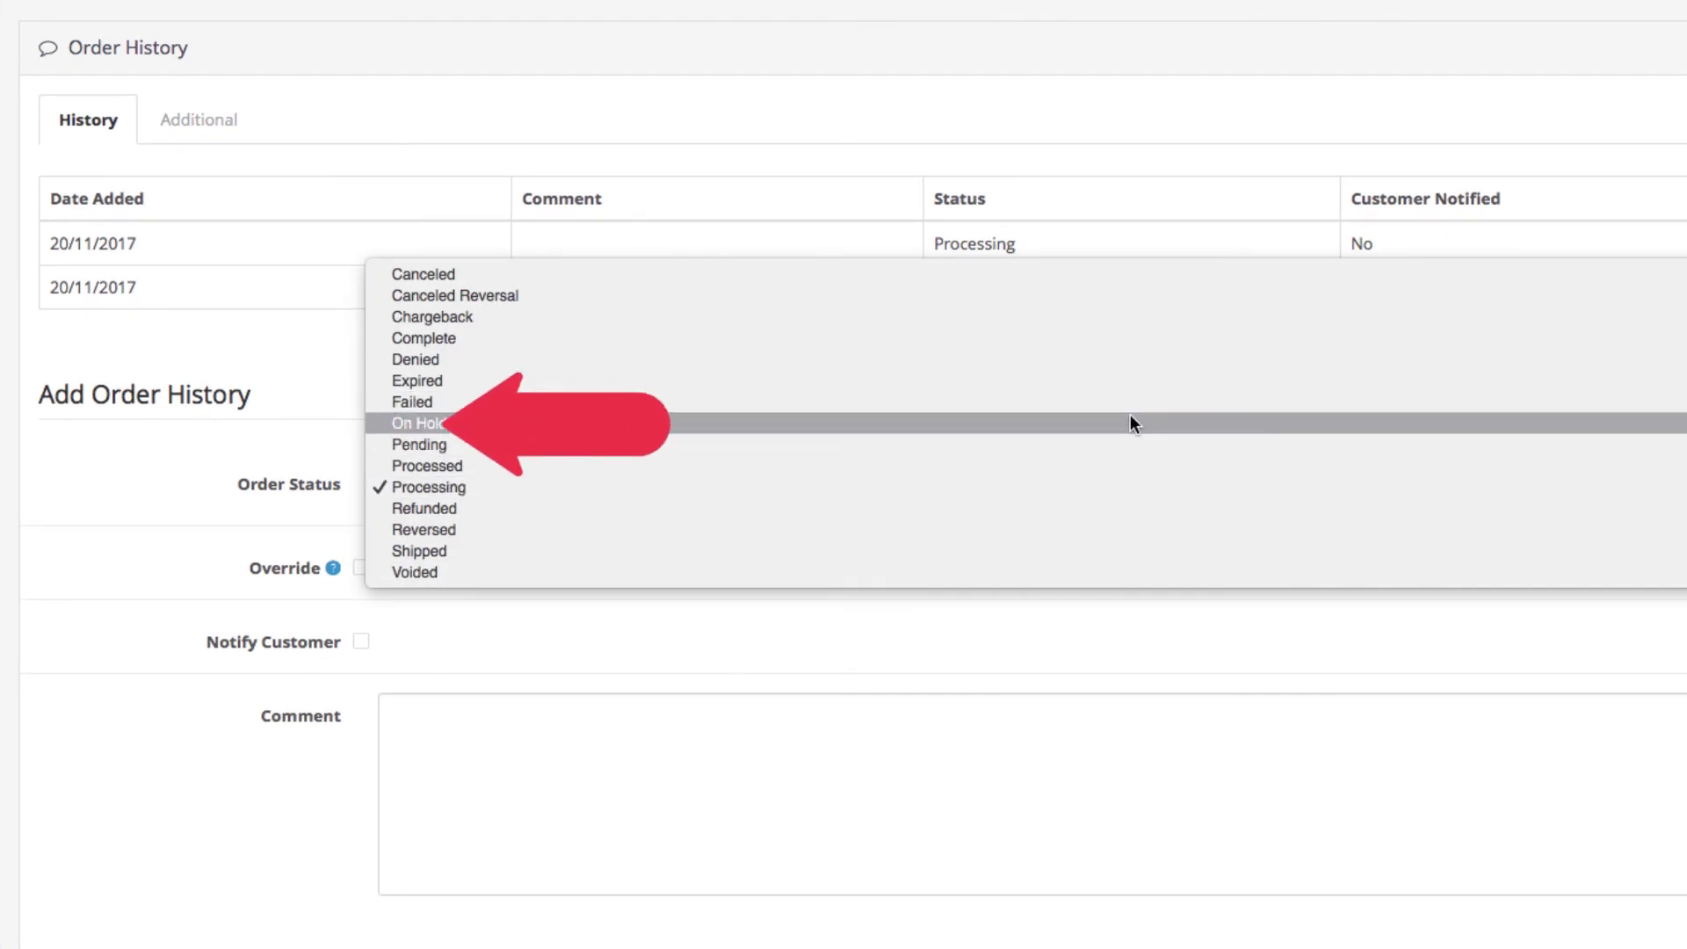
Add an On Hold entry to order #34's history.
{"action": "left_click", "coordinate": [1130, 416]}
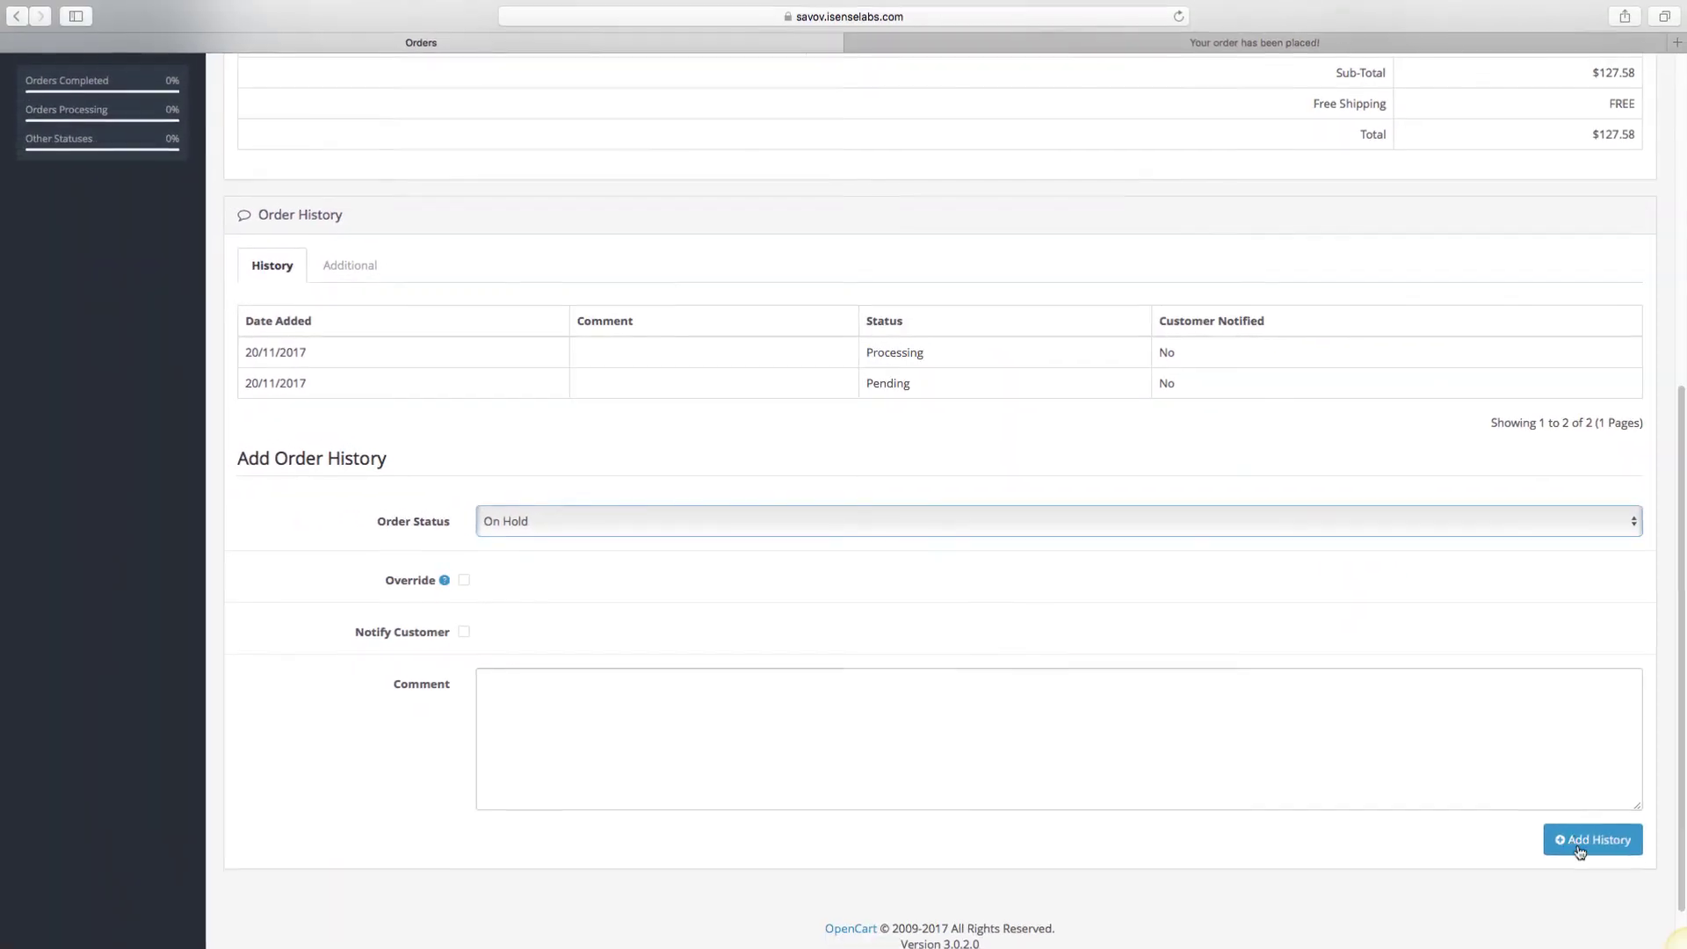
{"action": "left_click", "coordinate": [1586, 843]}
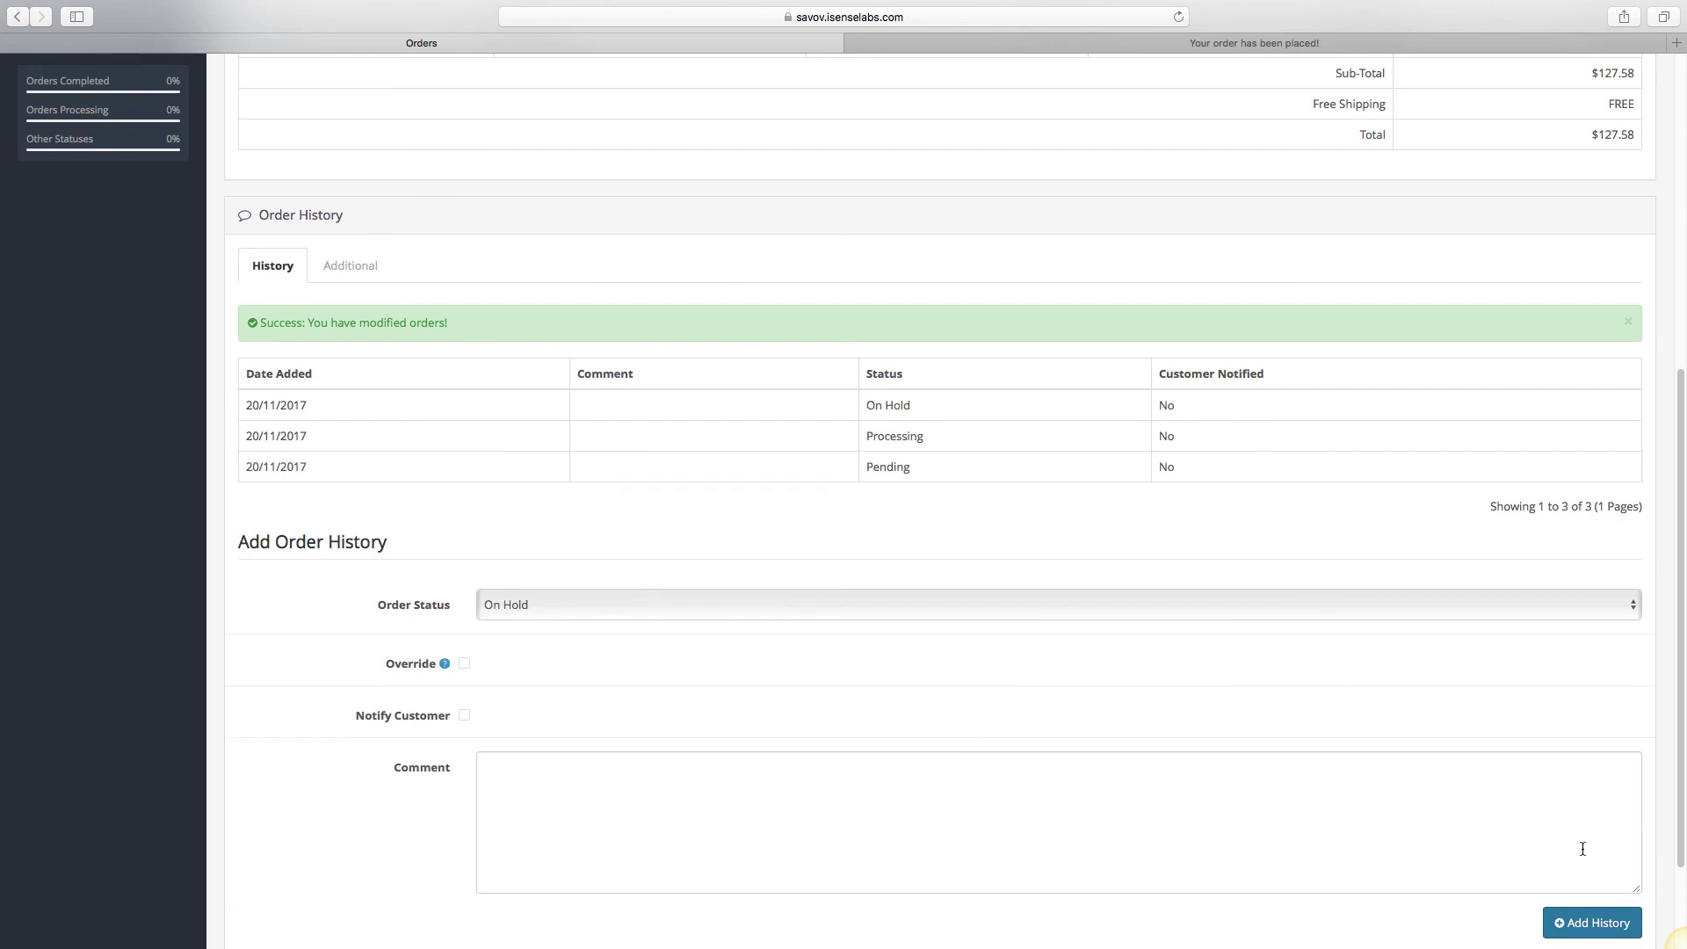